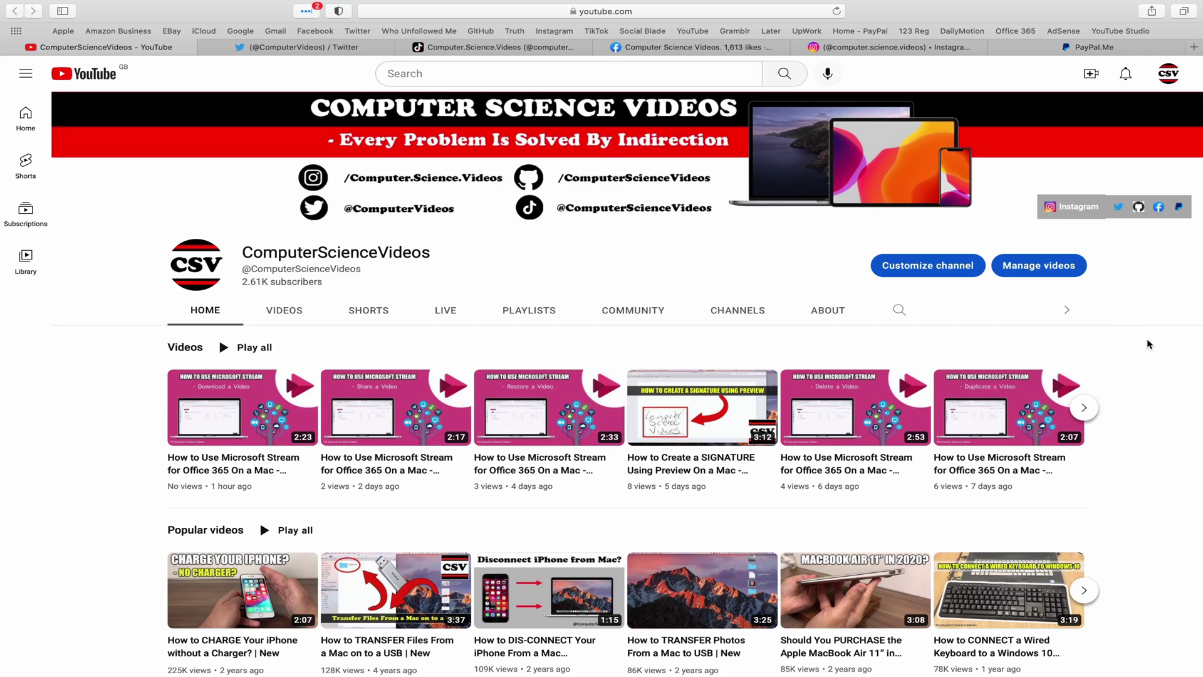
Step: Look through the channel's Twitter, TikTok, Facebook, Instagram and PayPal pages already open in the browser
{"action": "left_click", "coordinate": [282, 50]}
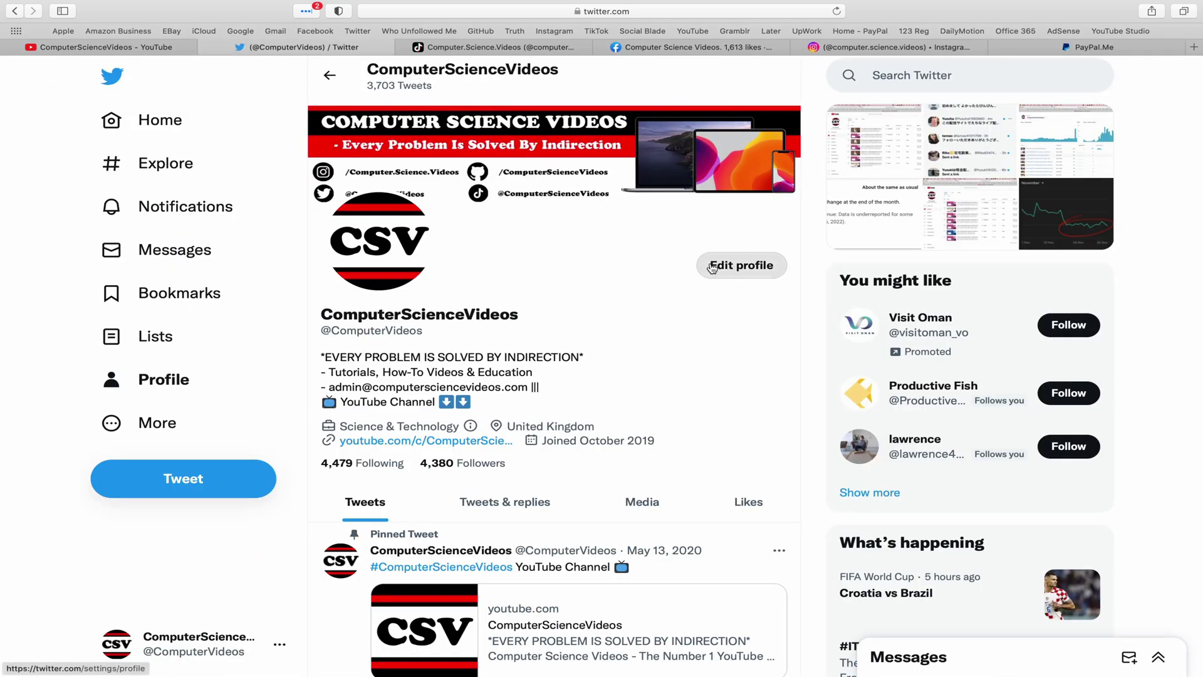
{"action": "left_click", "coordinate": [526, 50]}
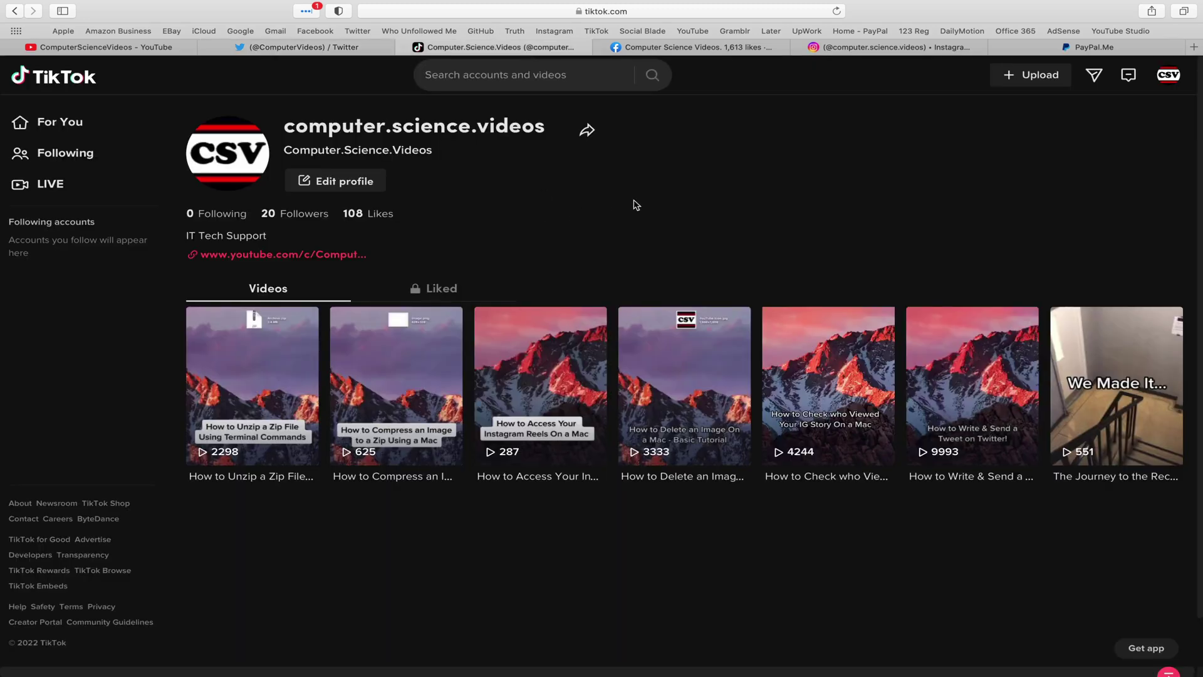
{"action": "left_click", "coordinate": [702, 49]}
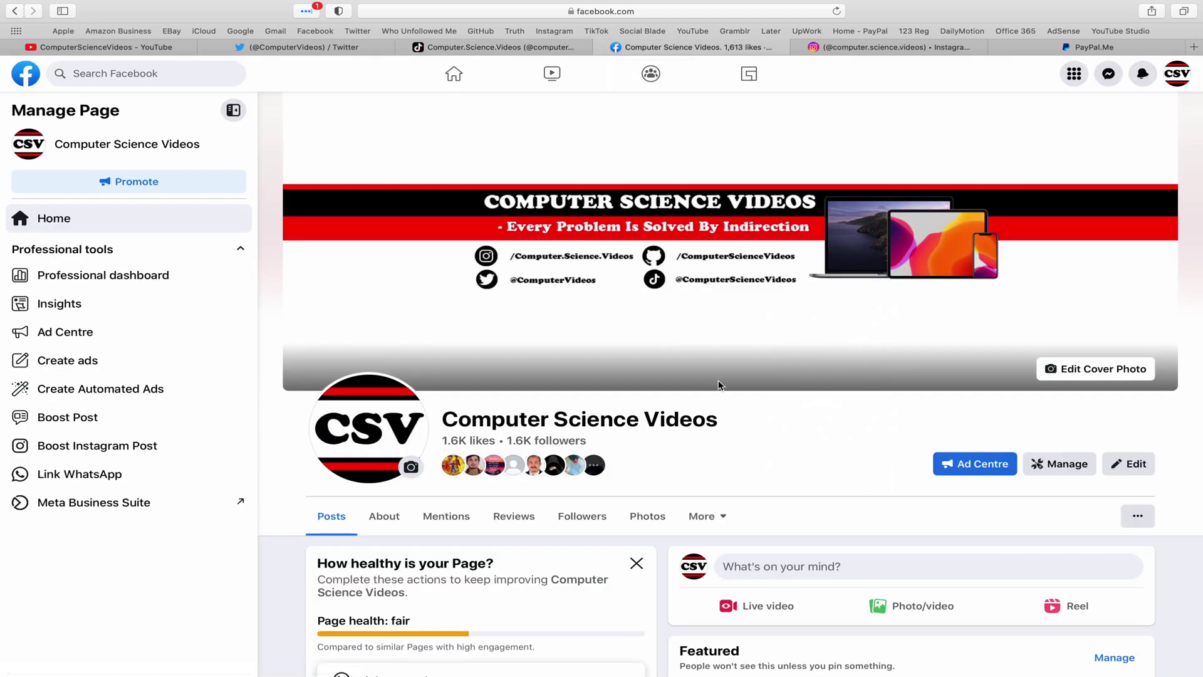
{"action": "left_click", "coordinate": [894, 47]}
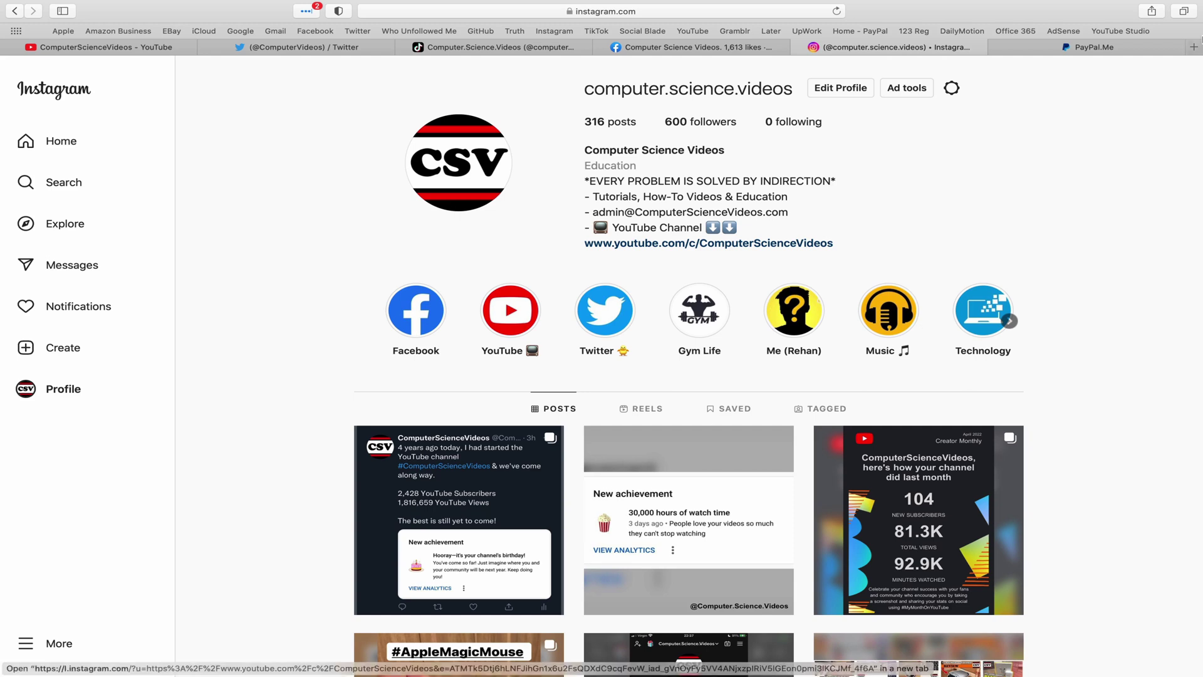
{"action": "left_click", "coordinate": [1130, 49]}
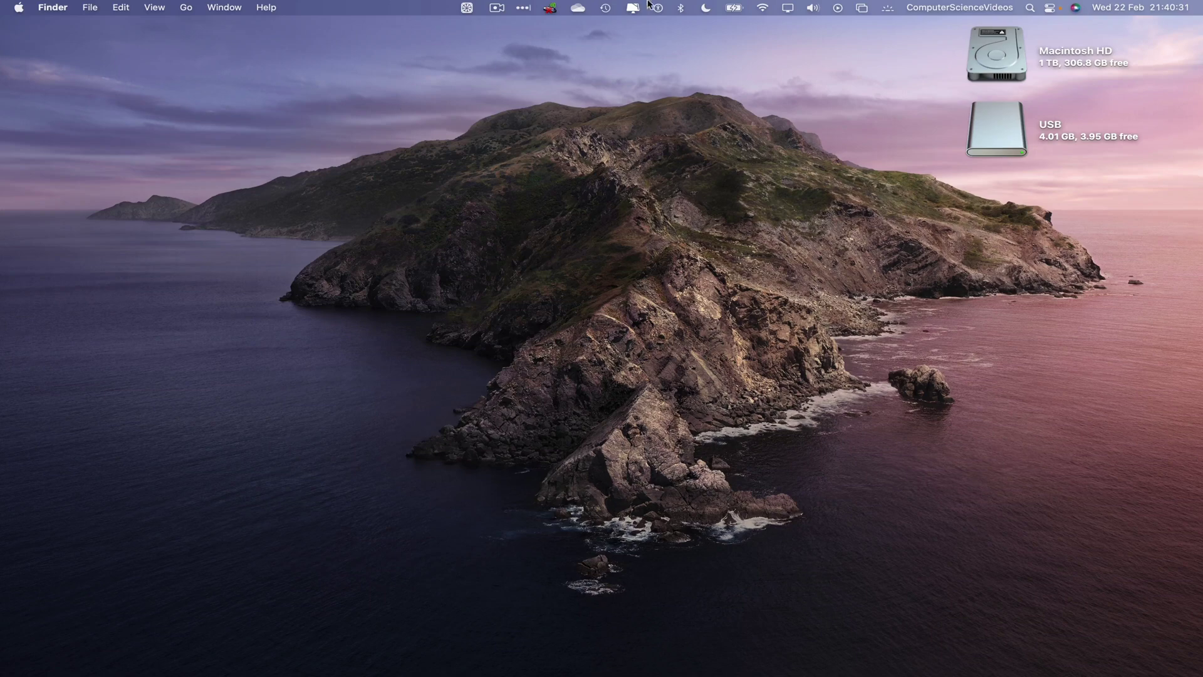
Step: Open the USB drive in Finder, enlarge its window to view the contents, and close it
{"action": "double_click", "coordinate": [978, 123]}
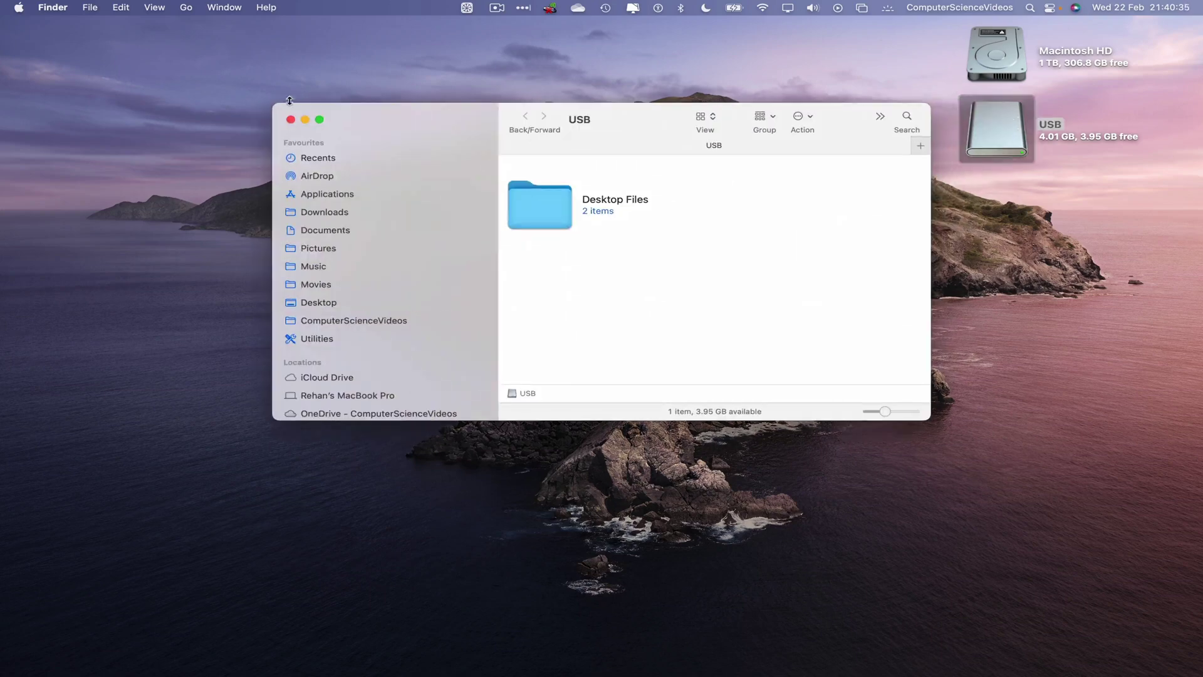
{"action": "double_click", "coordinate": [276, 105]}
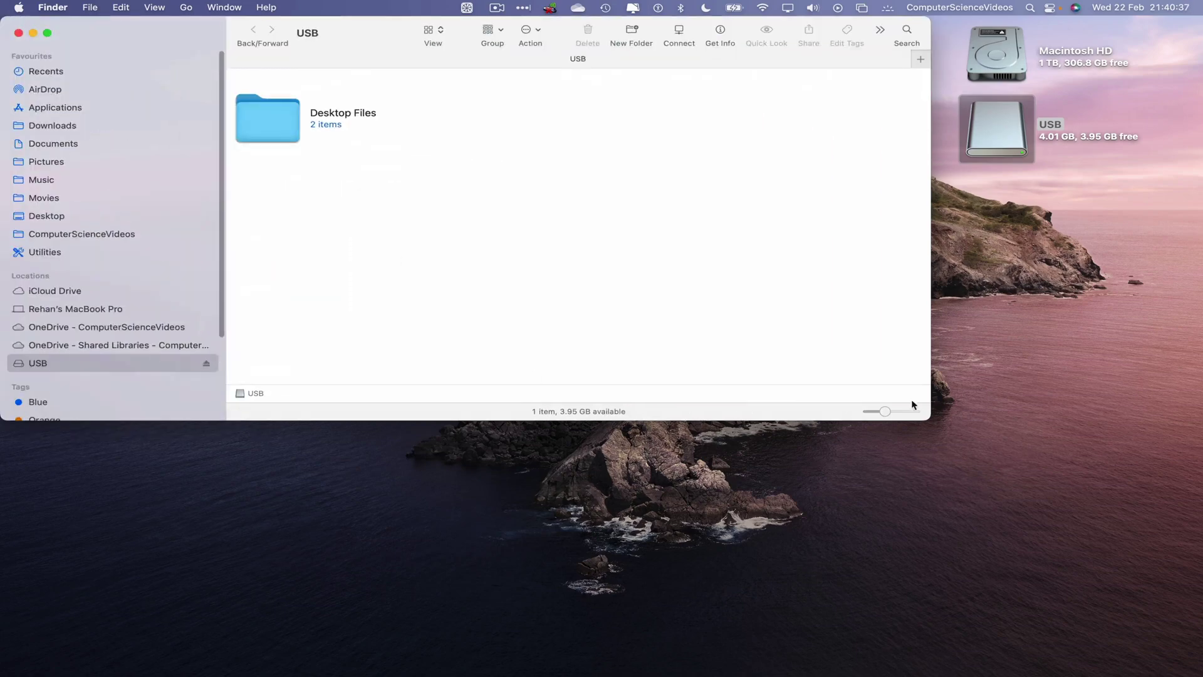
{"action": "left_click_drag", "start_coordinate": [932, 422], "coordinate": [937, 675]}
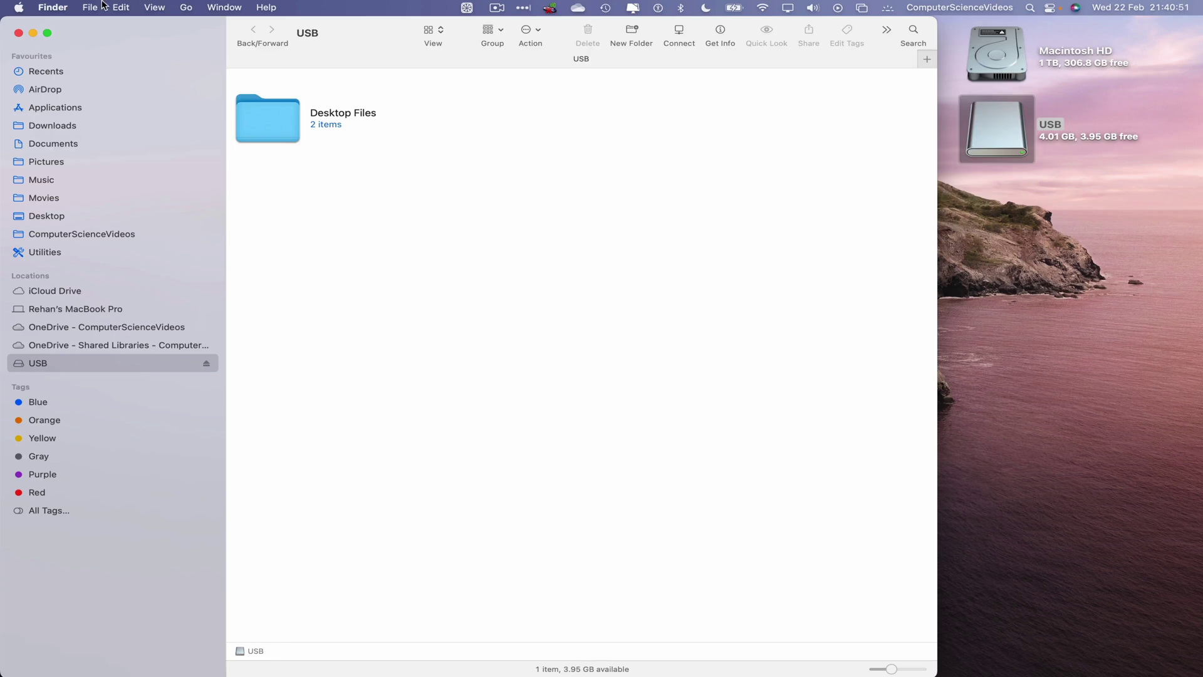
{"action": "left_click", "coordinate": [19, 33]}
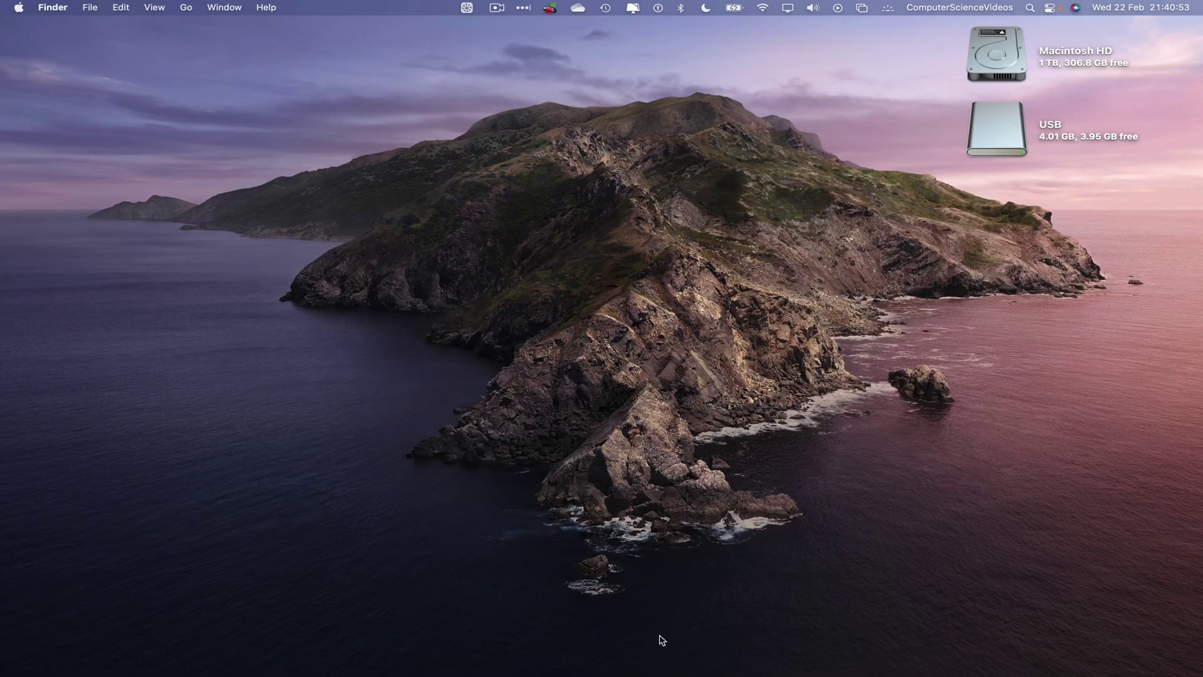
Step: Copy Screenshot 2022-06-19 at 22.14.24.png and Screenshot 2022-07-18 at 19.53.12.png from the Documents folder to the clipboard
{"action": "mouse_move", "coordinate": [570, 670]}
{"action": "left_click", "coordinate": [70, 666]}
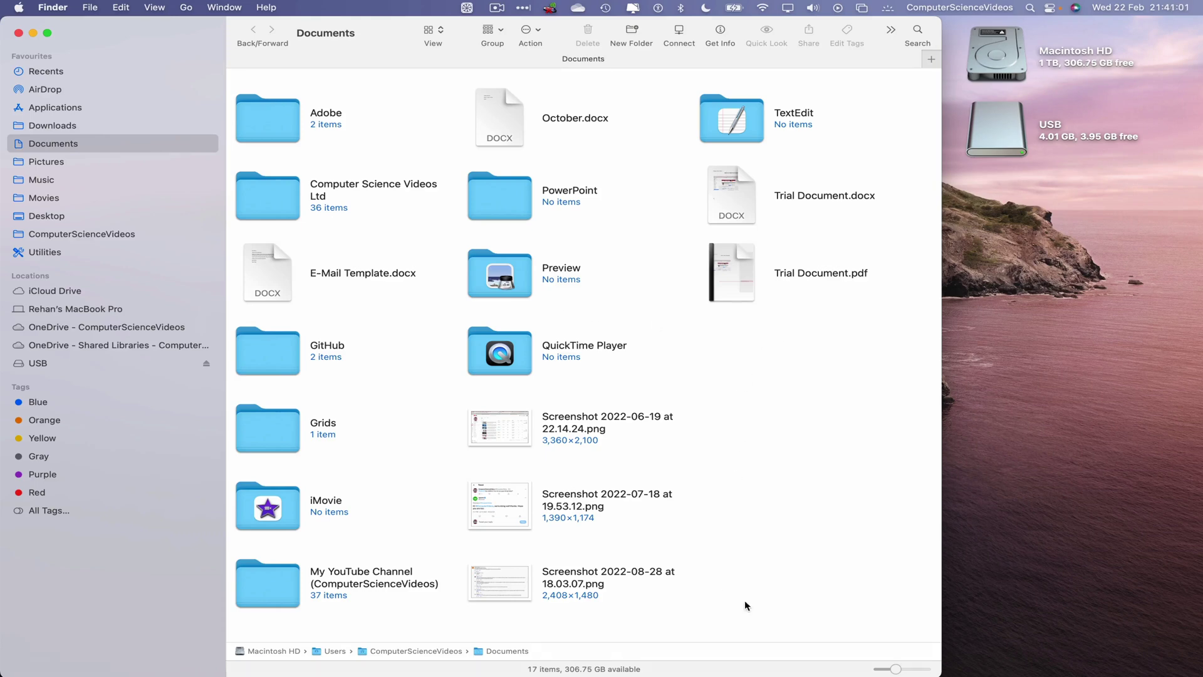
{"action": "left_click_drag", "start_coordinate": [719, 584], "coordinate": [569, 442]}
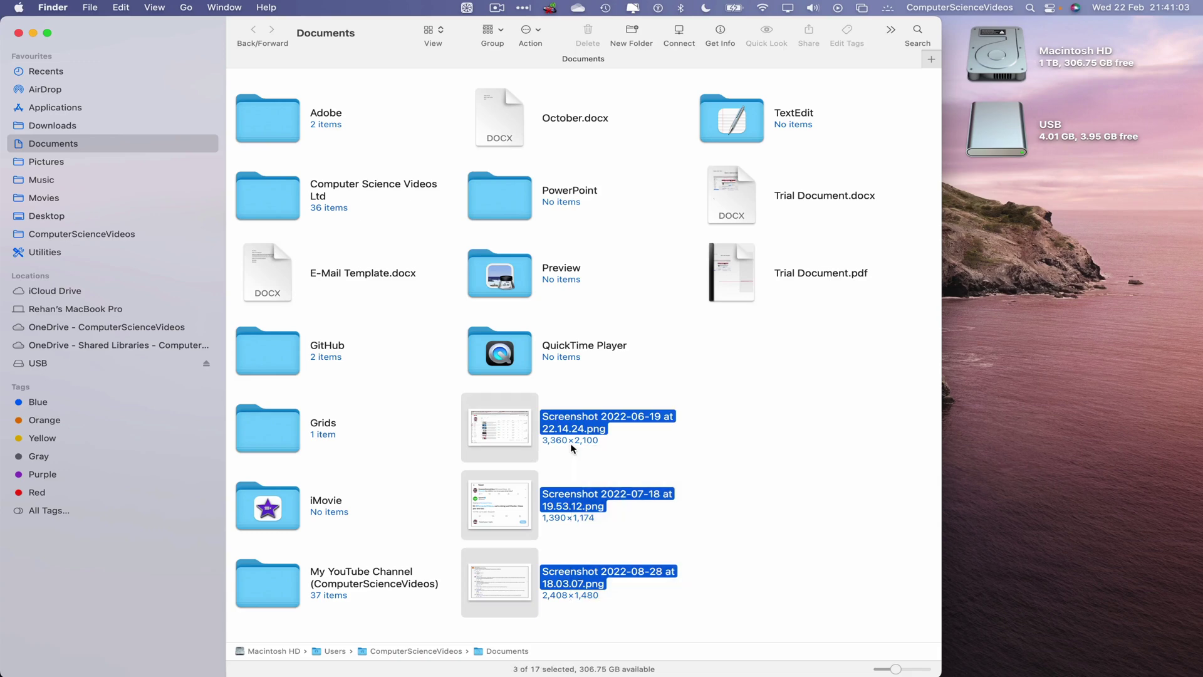
{"action": "left_click", "coordinate": [665, 440]}
{"action": "left_click_drag", "start_coordinate": [732, 394], "coordinate": [515, 493]}
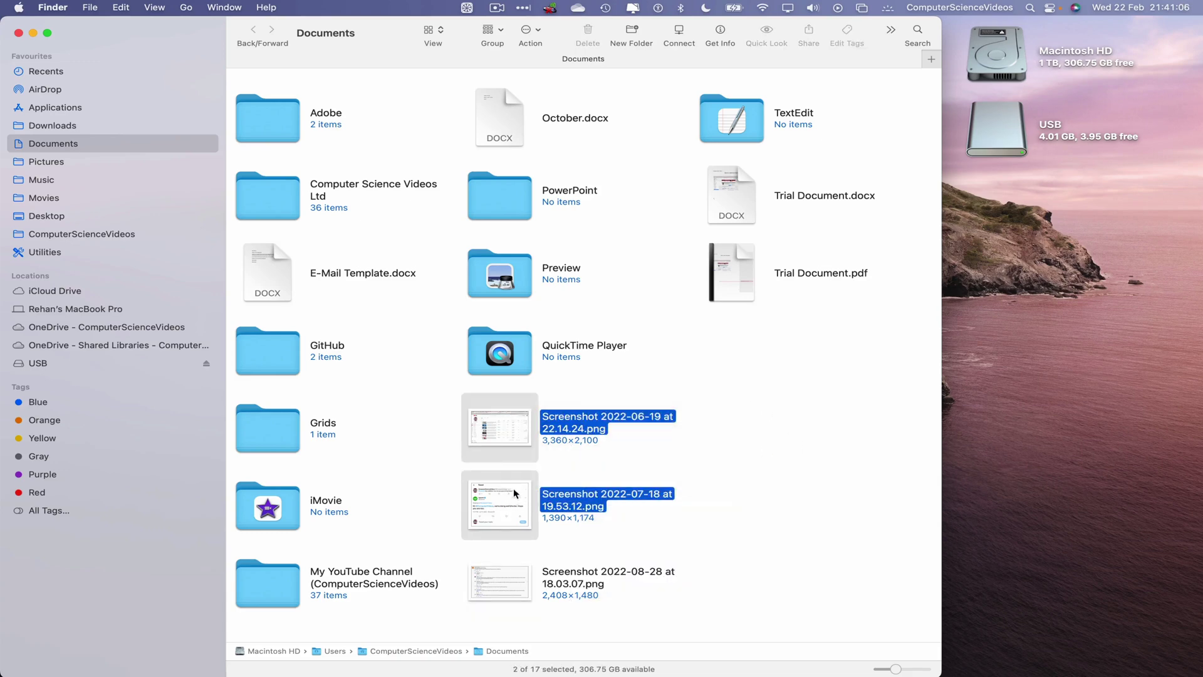
{"action": "right_click", "coordinate": [509, 426]}
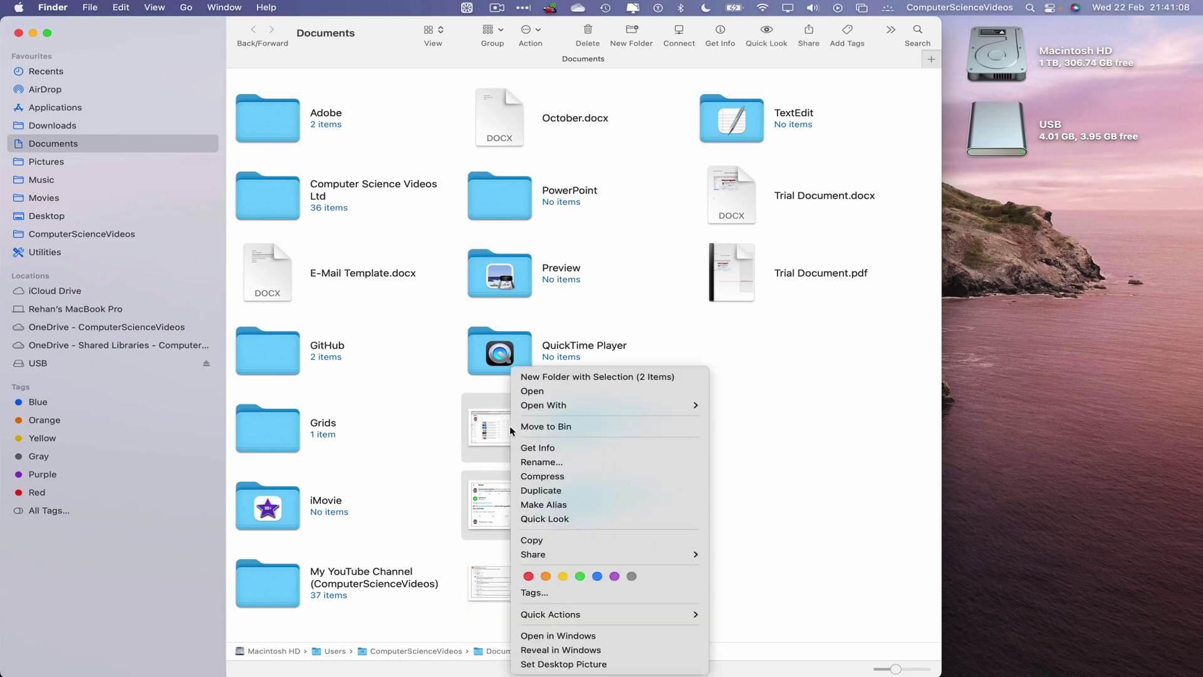
{"action": "left_click", "coordinate": [566, 540]}
Step: Open the USB drive on the empty desktop and paste the two copied screenshots into it
{"action": "key", "text": "ctrl+Right"}
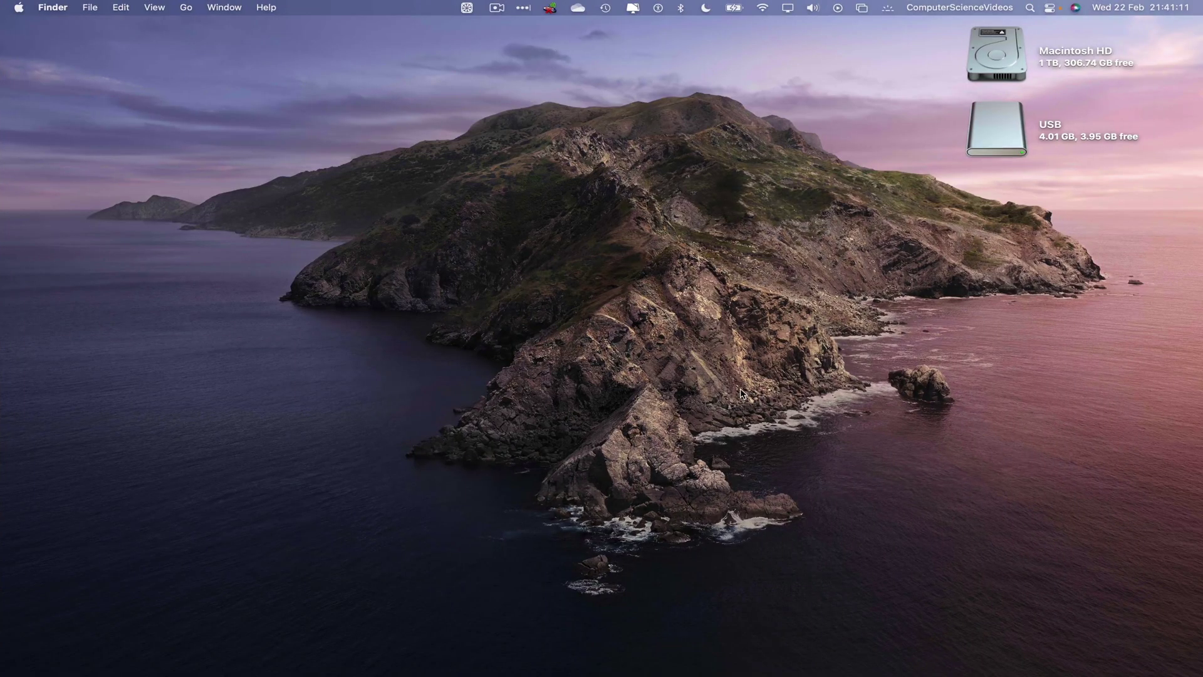
{"action": "double_click", "coordinate": [1009, 126]}
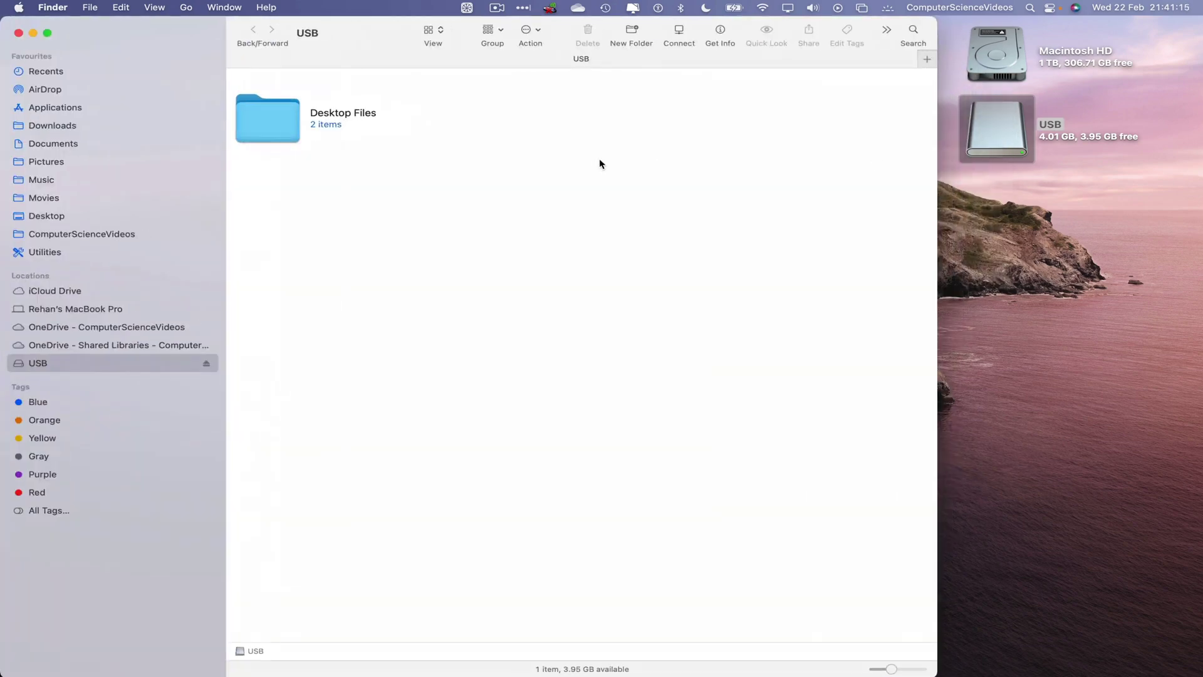
{"action": "right_click", "coordinate": [537, 131]}
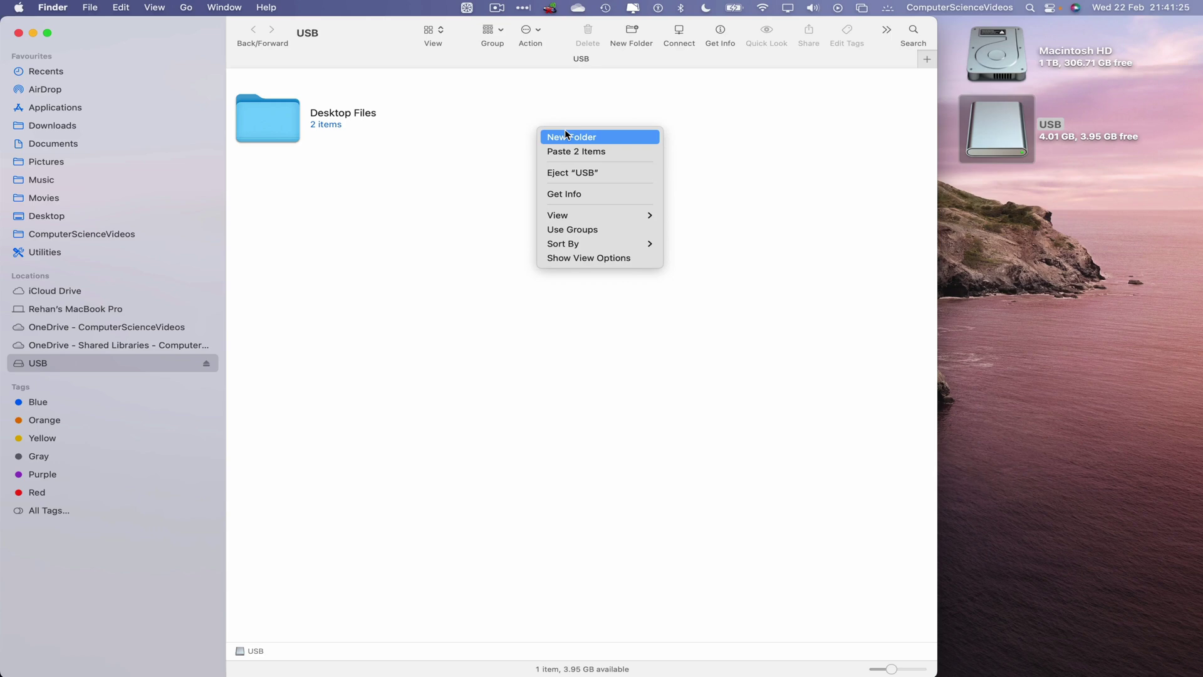
{"action": "left_click", "coordinate": [615, 154]}
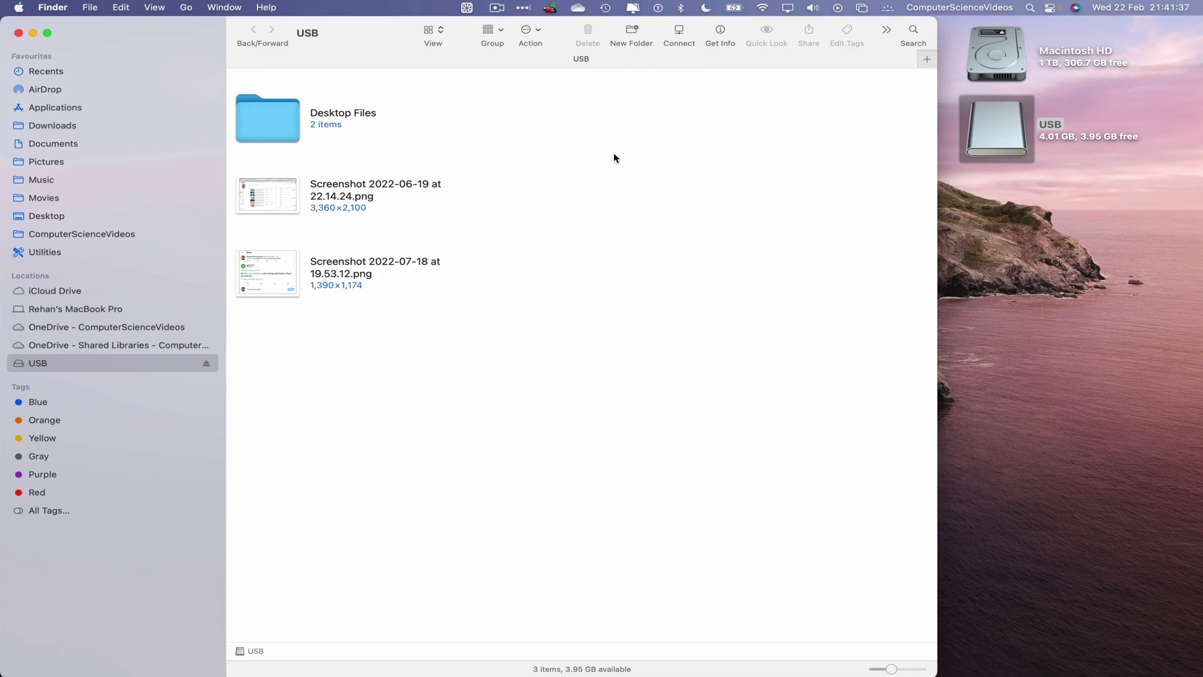
Step: Copy Trial Document.docx and Trial Document.pdf from the Documents folder onto the USB drive
{"action": "key", "text": "super+w"}
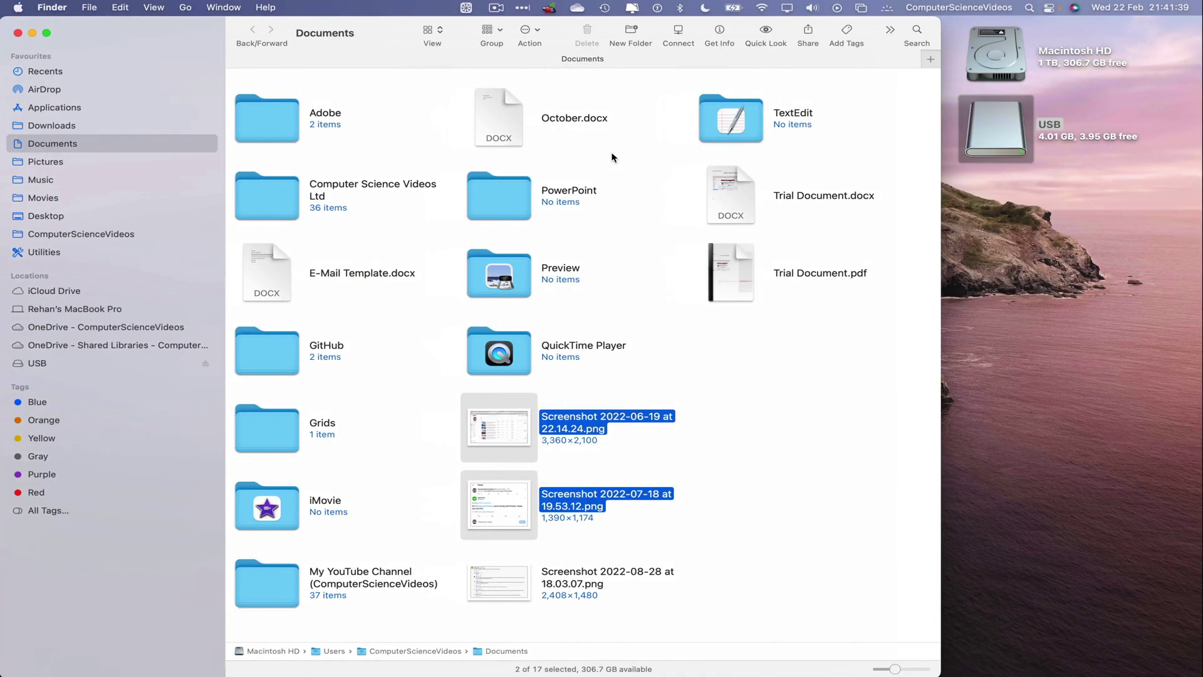
{"action": "left_click", "coordinate": [632, 234]}
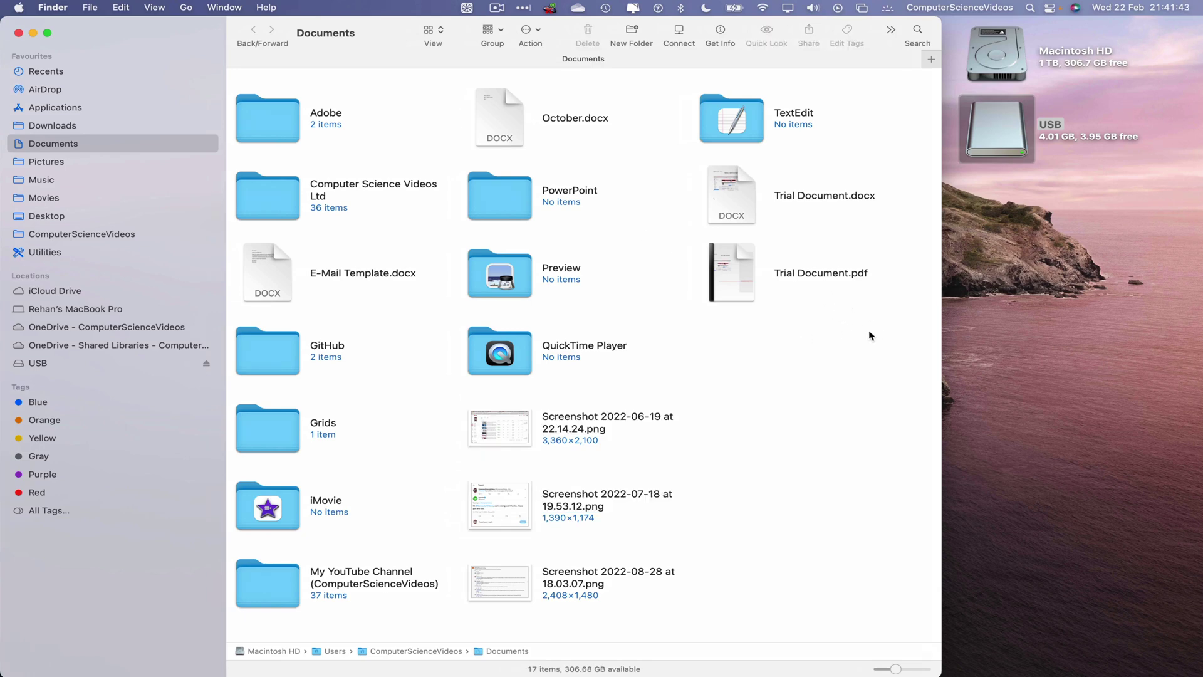
{"action": "left_click_drag", "start_coordinate": [873, 338], "coordinate": [739, 198]}
{"action": "right_click", "coordinate": [740, 193]}
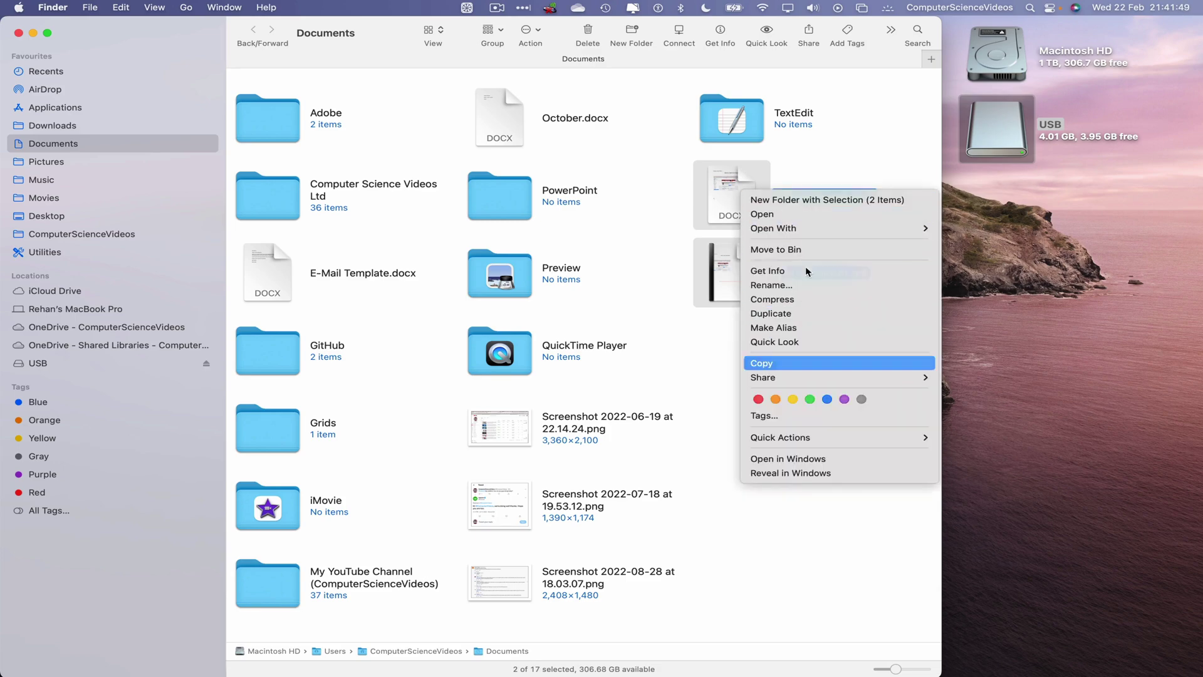
{"action": "left_click", "coordinate": [784, 365]}
{"action": "left_click", "coordinate": [865, 293]}
{"action": "key", "text": "ctrl+Right"}
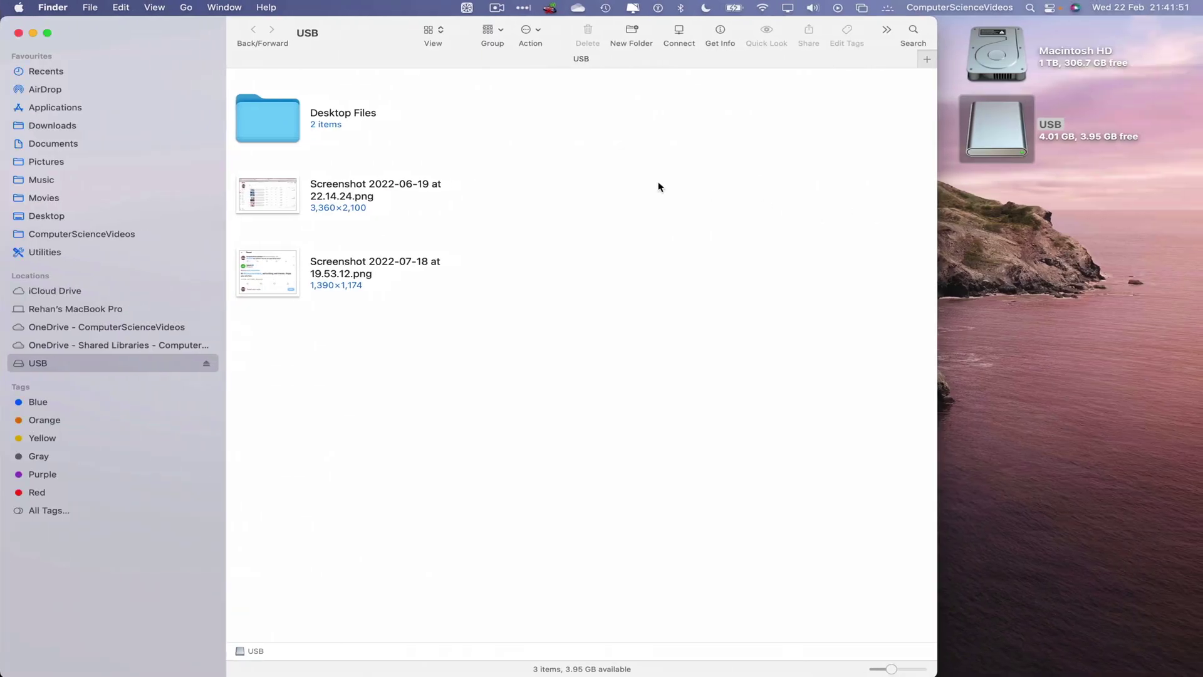
{"action": "right_click", "coordinate": [620, 135]}
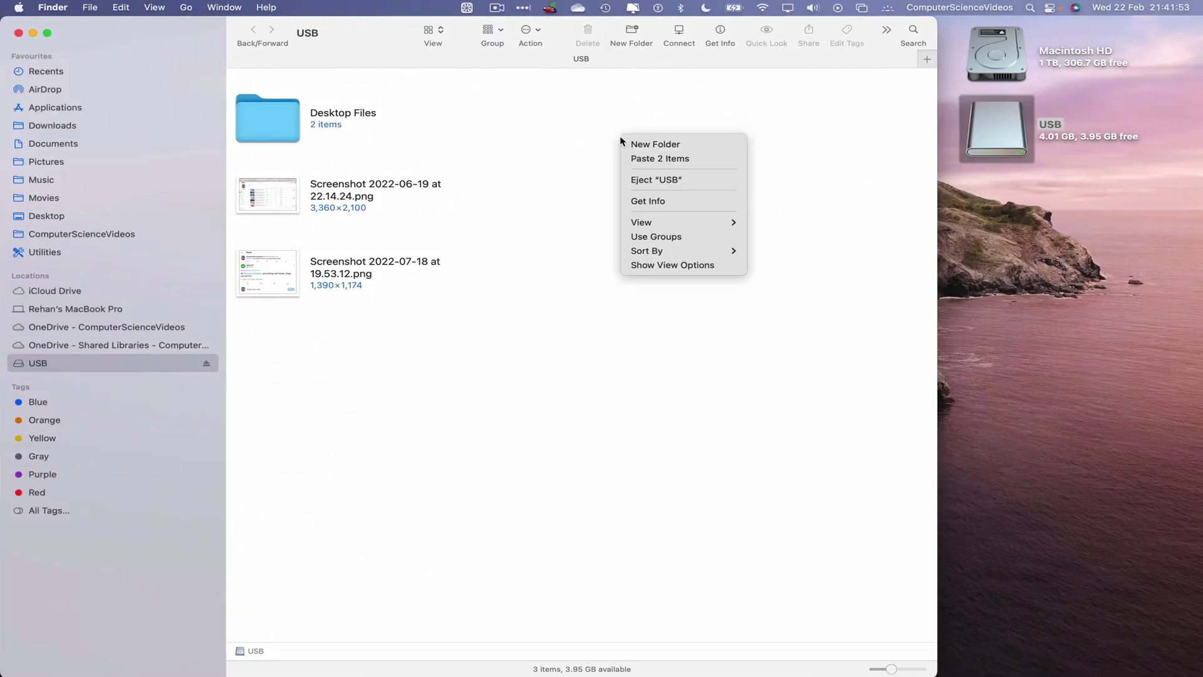
{"action": "left_click", "coordinate": [716, 159]}
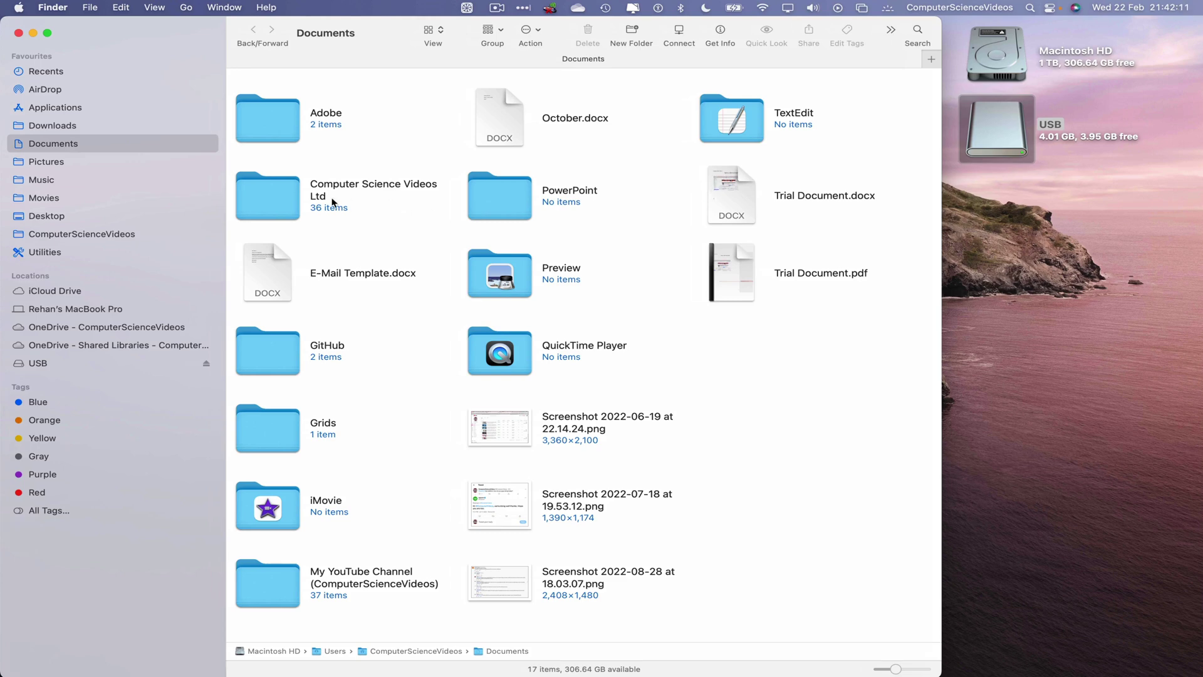
Step: Compress the Computer Science Videos Ltd folder in Documents into a zip file
{"action": "right_click", "coordinate": [283, 186]}
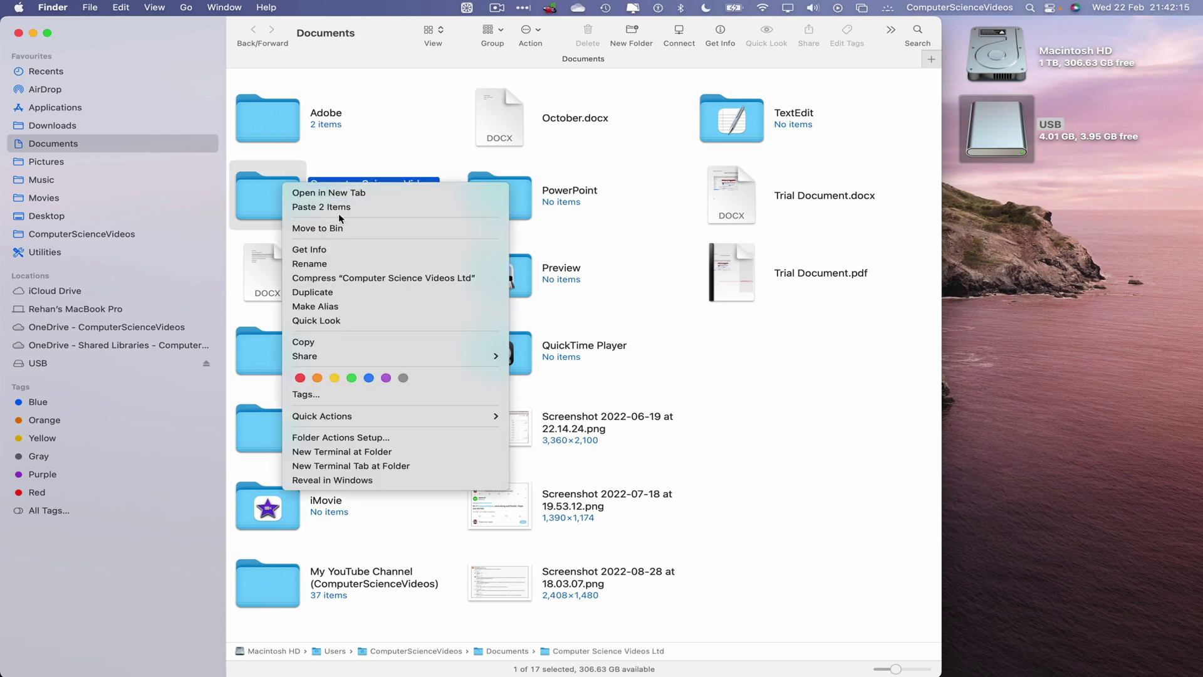
{"action": "left_click", "coordinate": [441, 279]}
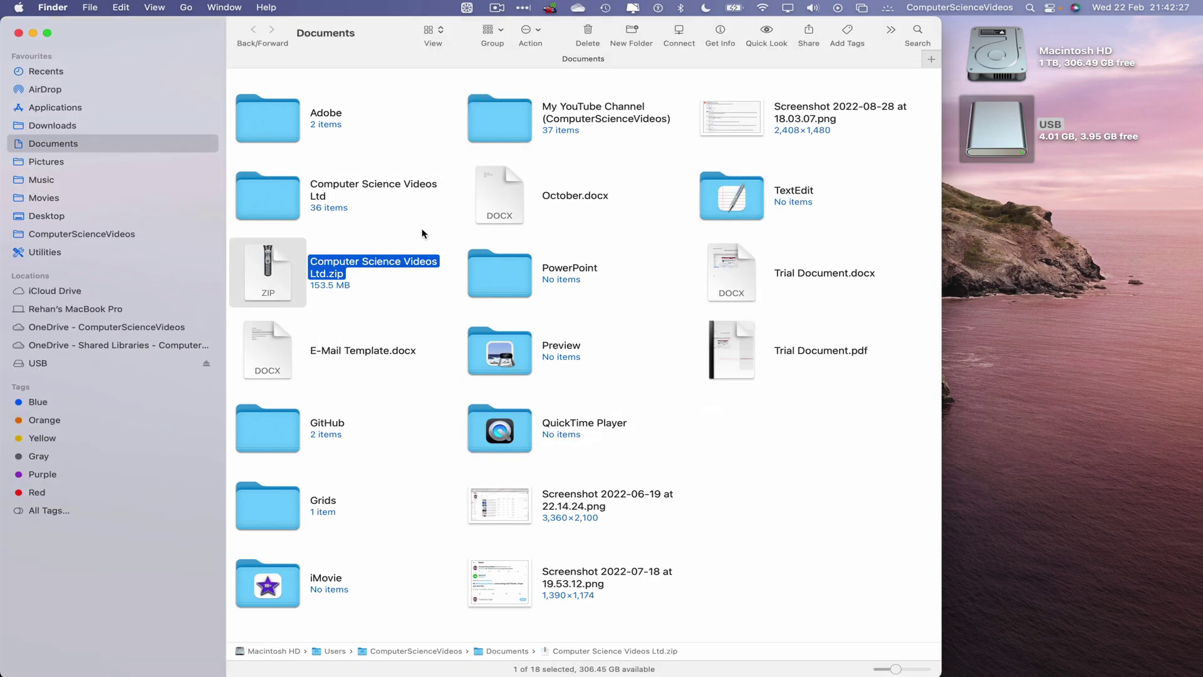
{"action": "left_click", "coordinate": [389, 284]}
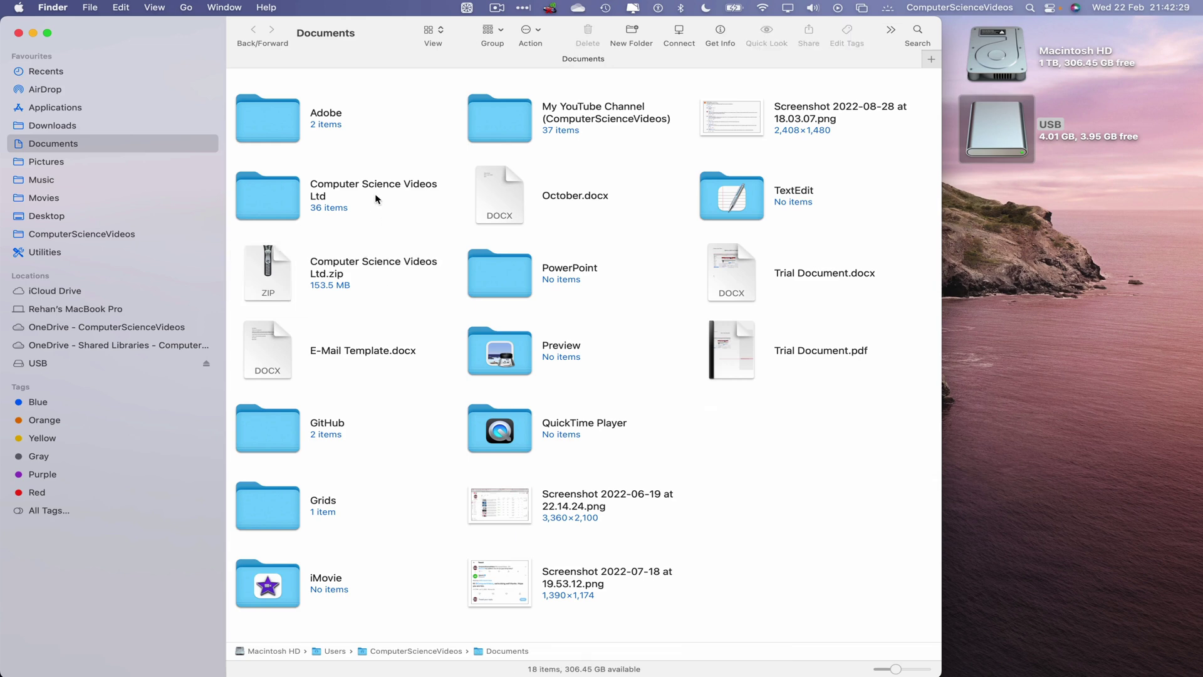
Step: View the information of the Computer Science Videos Ltd folder to check its size, and close it
{"action": "right_click", "coordinate": [280, 199]}
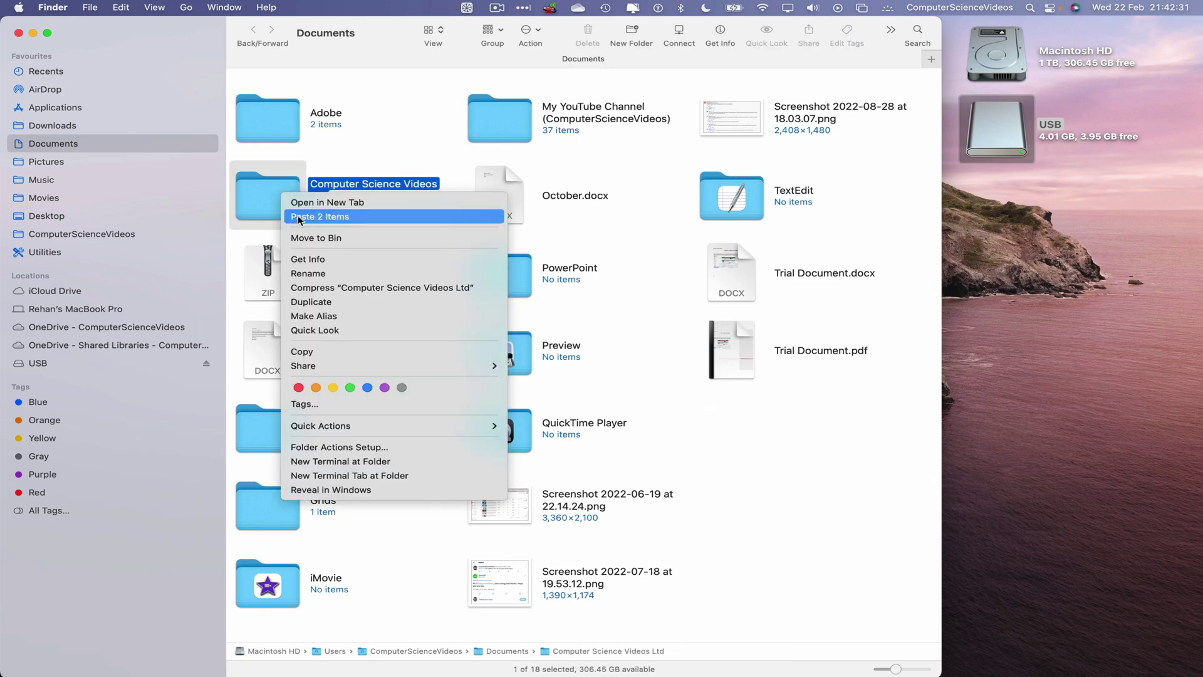
{"action": "left_click", "coordinate": [344, 261]}
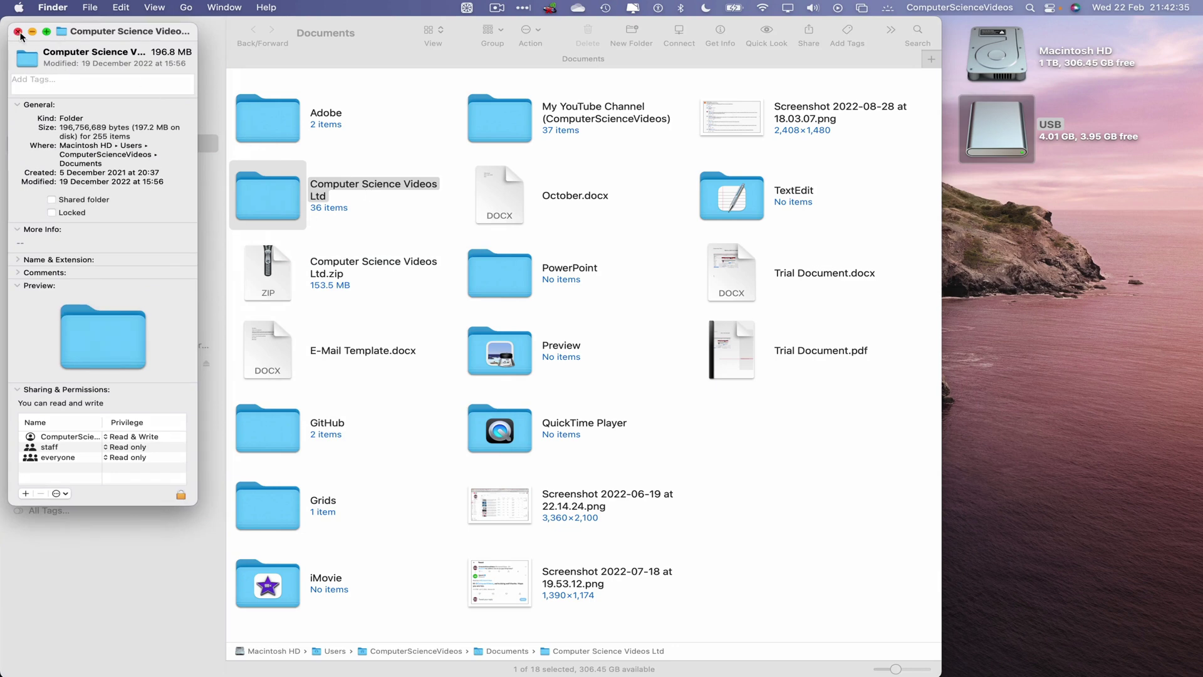
{"action": "left_click", "coordinate": [17, 32]}
{"action": "left_click", "coordinate": [424, 312]}
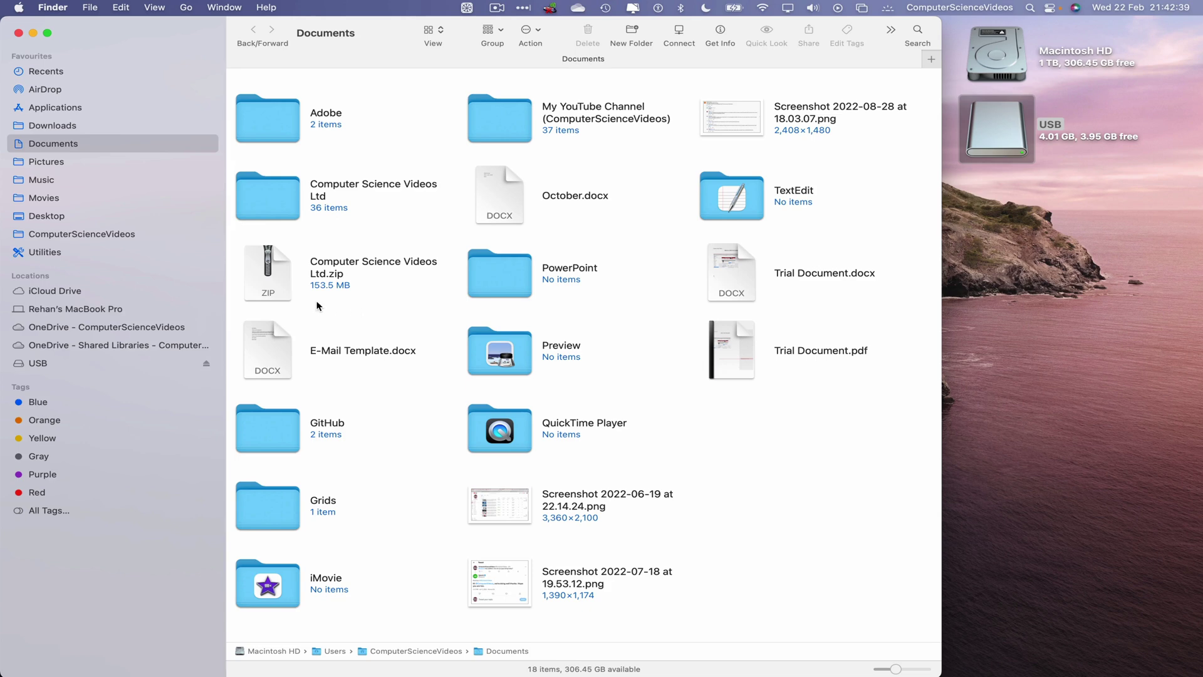
Step: Copy Computer Science Videos Ltd.zip from the Documents folder onto the USB drive
{"action": "right_click", "coordinate": [275, 268]}
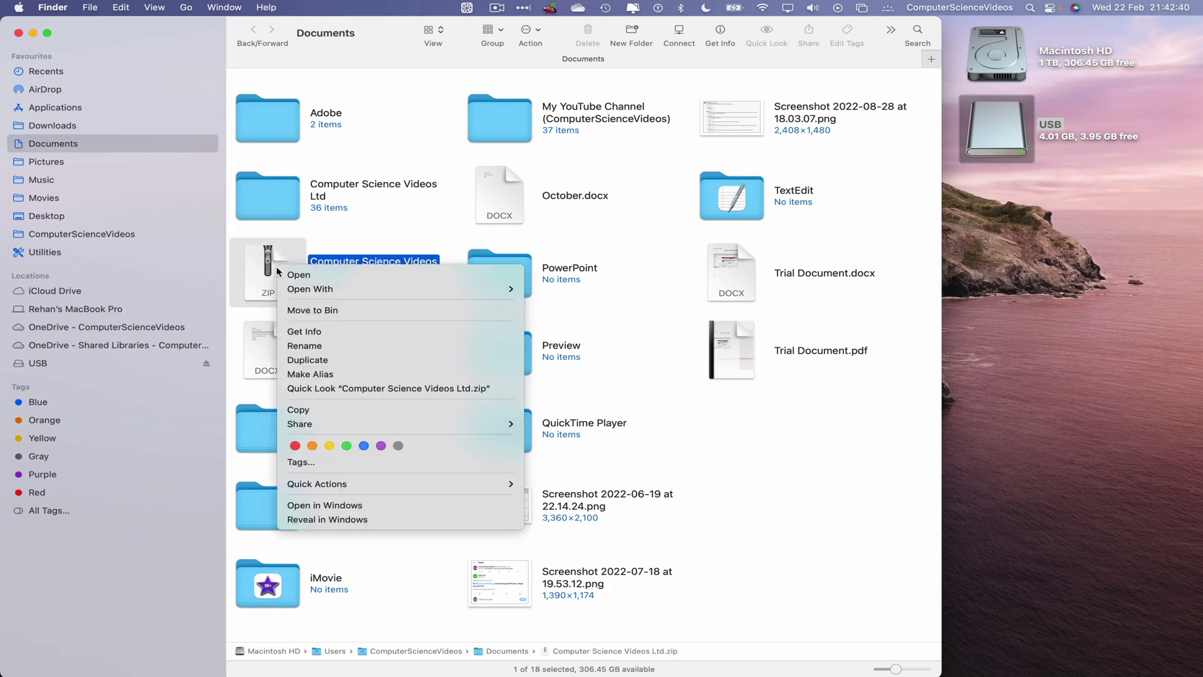
{"action": "left_click", "coordinate": [348, 407]}
{"action": "left_click", "coordinate": [589, 347]}
{"action": "key", "text": "ctrl+Right"}
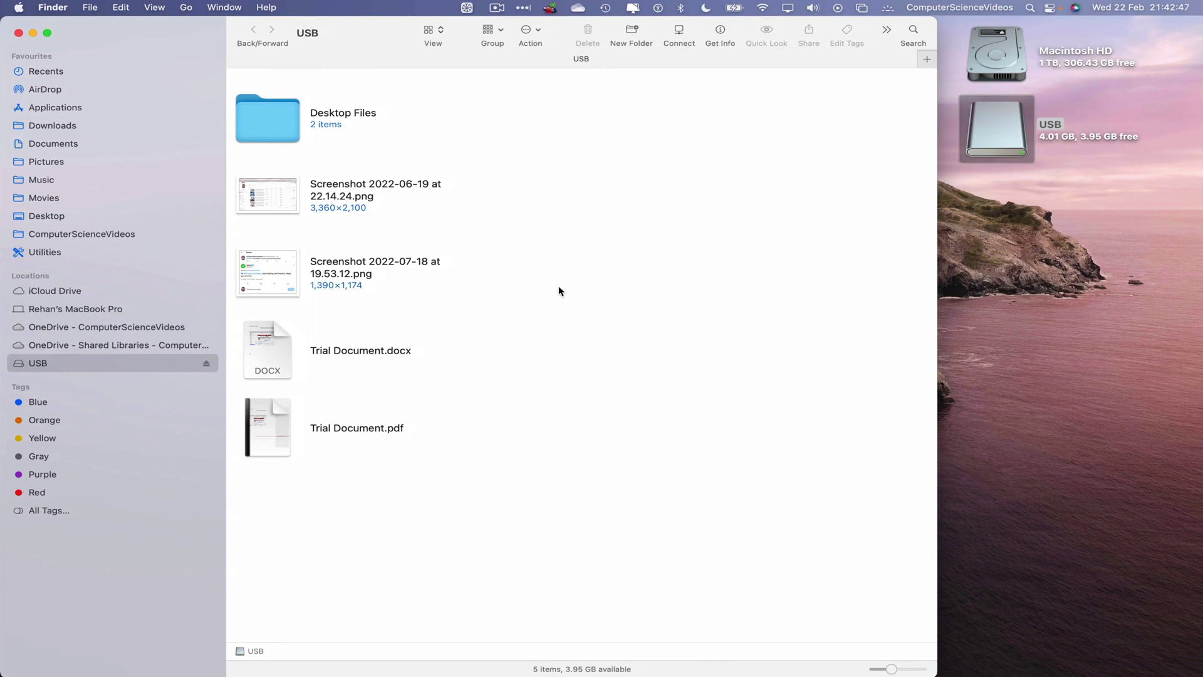
{"action": "right_click", "coordinate": [554, 250]}
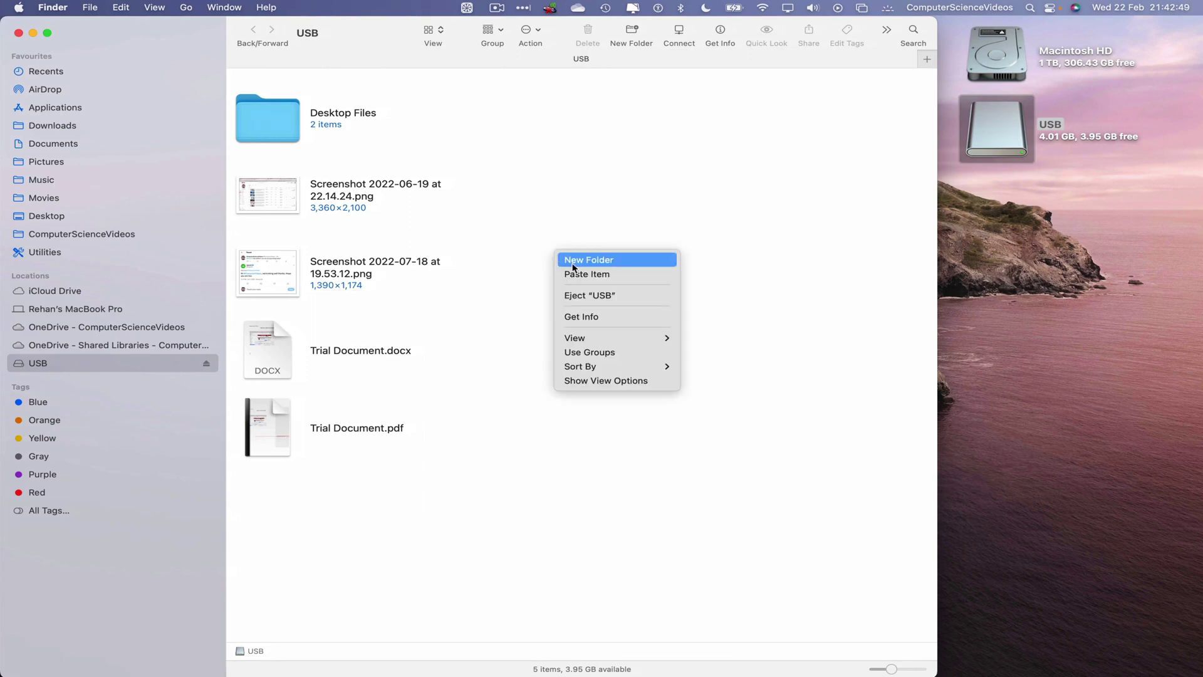
{"action": "left_click", "coordinate": [634, 277]}
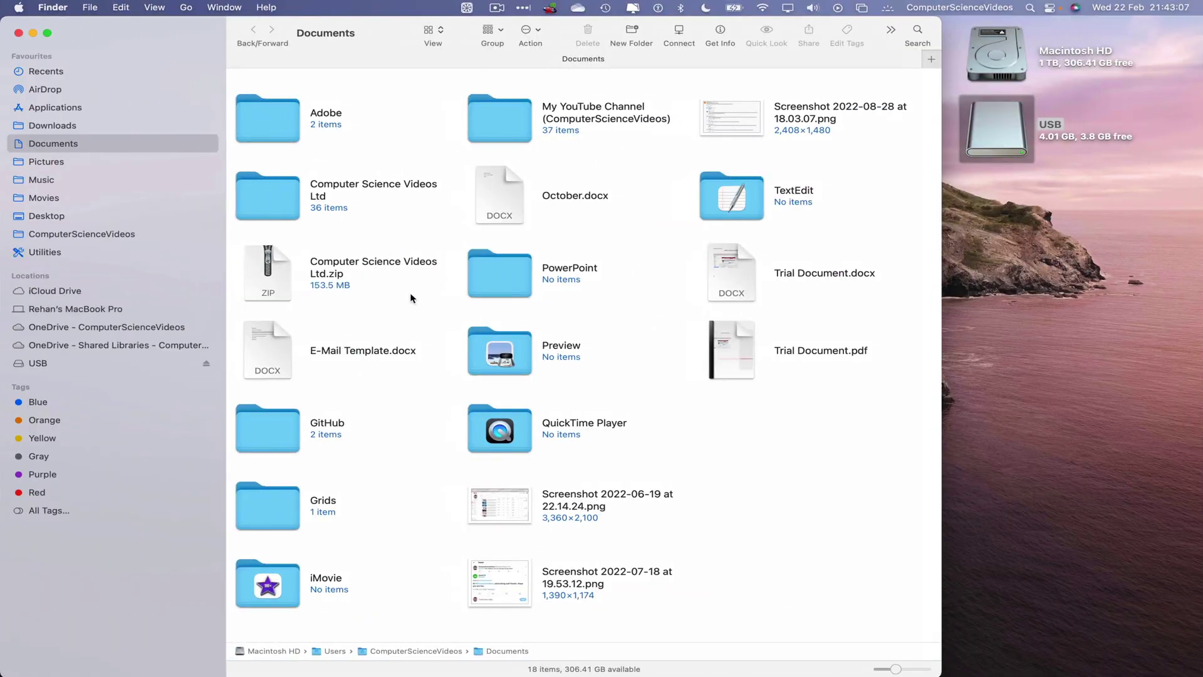
Step: Move Computer Science Videos Ltd.zip from the Documents folder to the Bin
{"action": "left_click", "coordinate": [287, 276]}
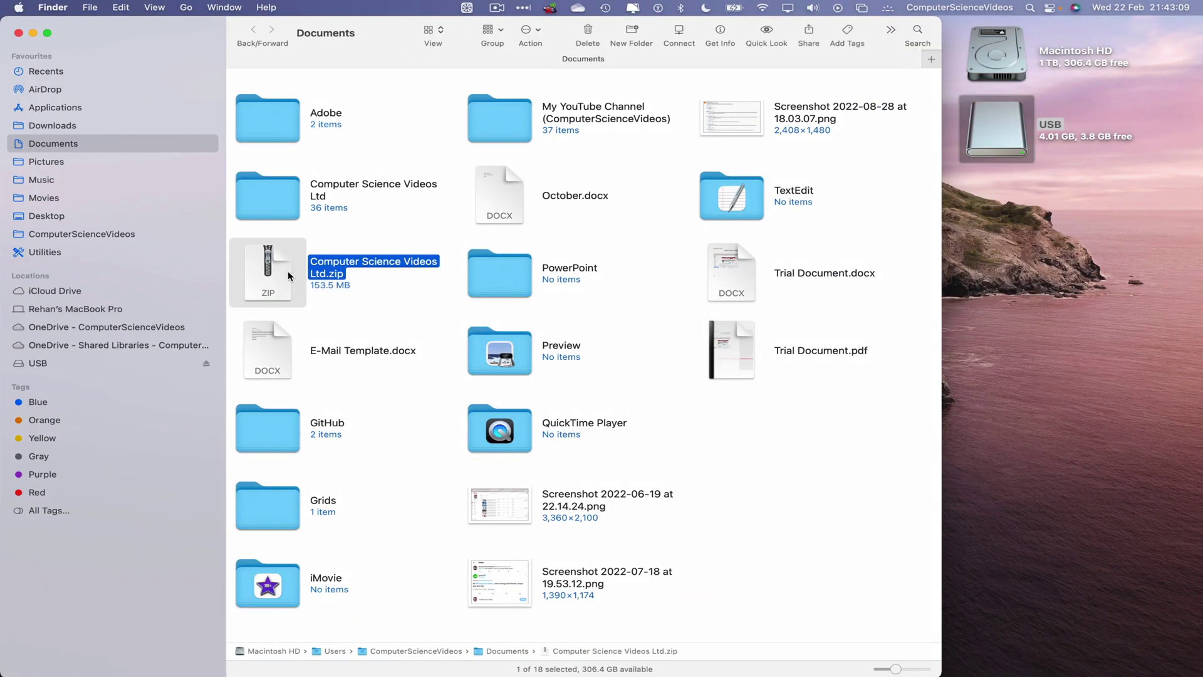
{"action": "key", "text": "super+BackSpace"}
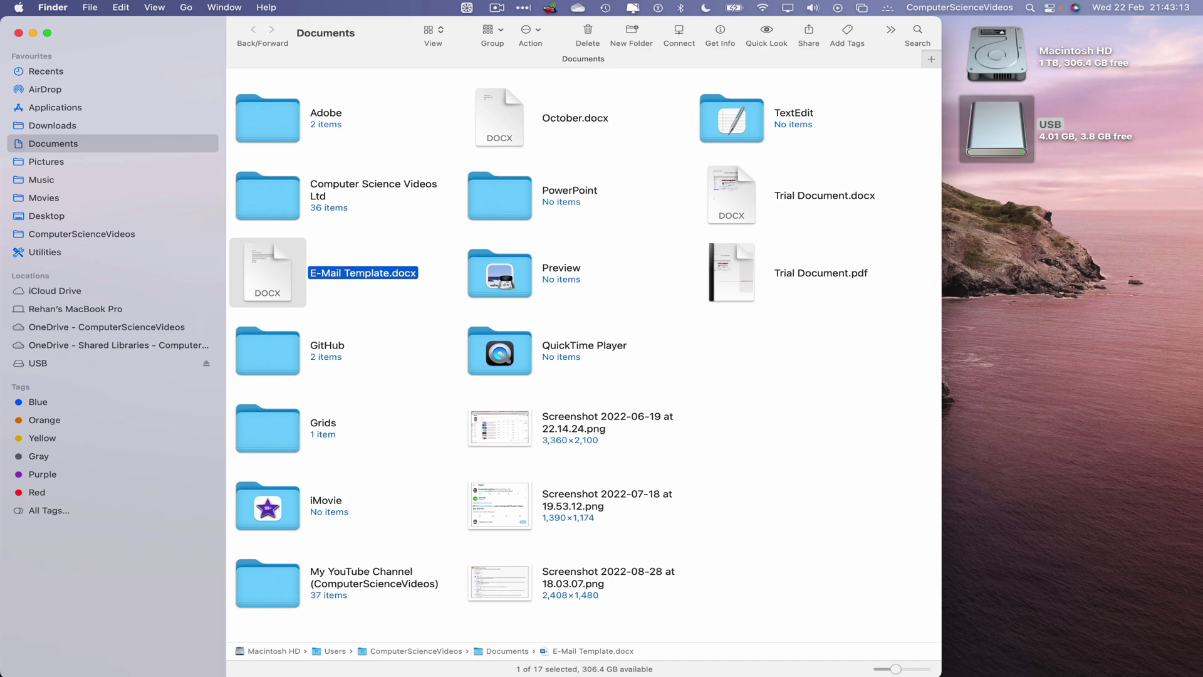
Step: Empty the Bin and confirm the deletion
{"action": "mouse_move", "coordinate": [1044, 663]}
{"action": "right_click", "coordinate": [1142, 652]}
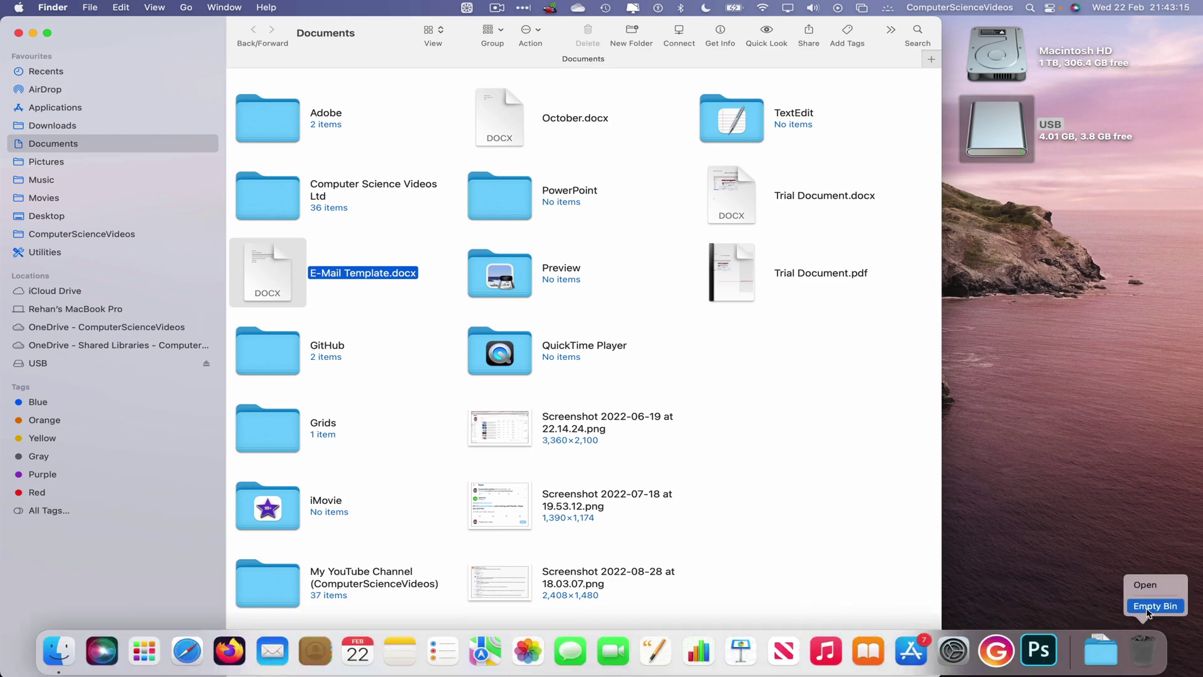
{"action": "left_click", "coordinate": [1152, 607]}
{"action": "key", "text": "Return"}
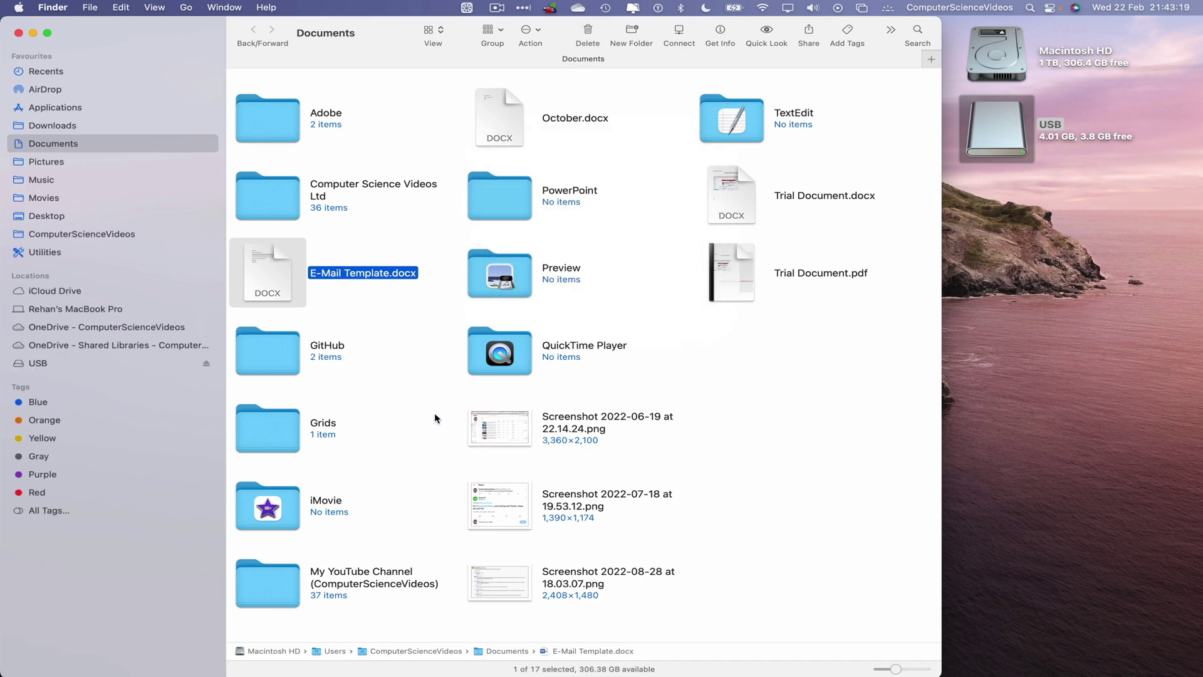
Step: Copy video.mp4 from the Videos folder inside Movies onto the USB drive
{"action": "left_click", "coordinate": [56, 199]}
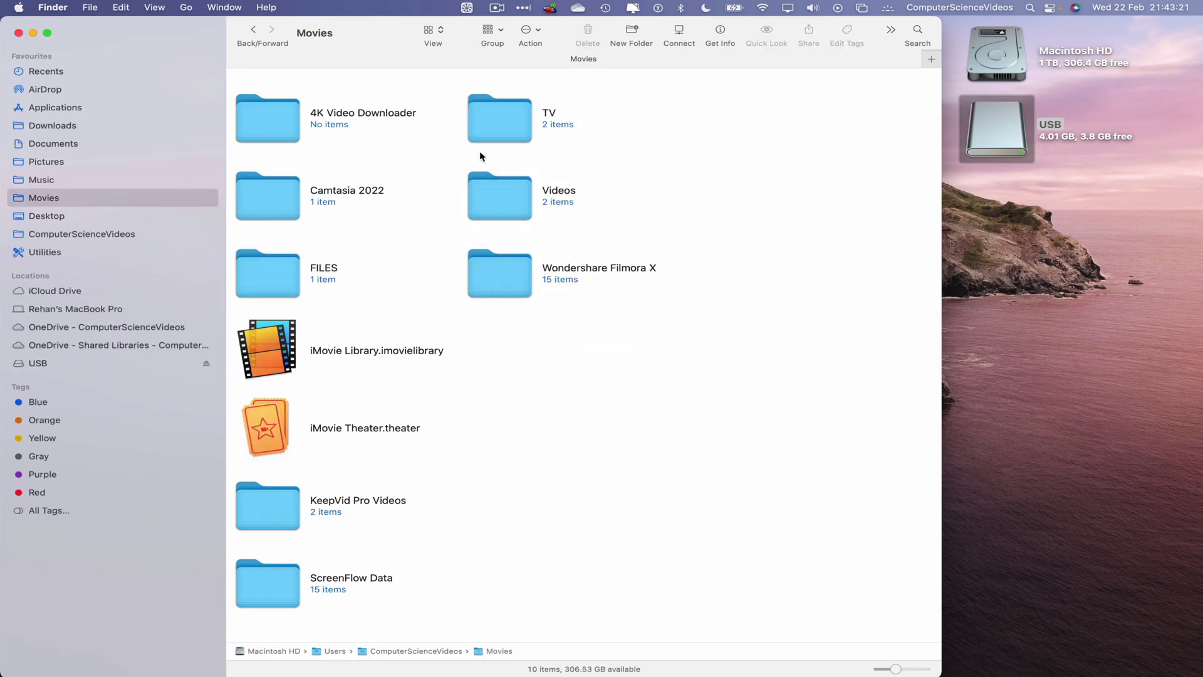
{"action": "double_click", "coordinate": [505, 192]}
{"action": "left_click_drag", "start_coordinate": [478, 244], "coordinate": [294, 189]}
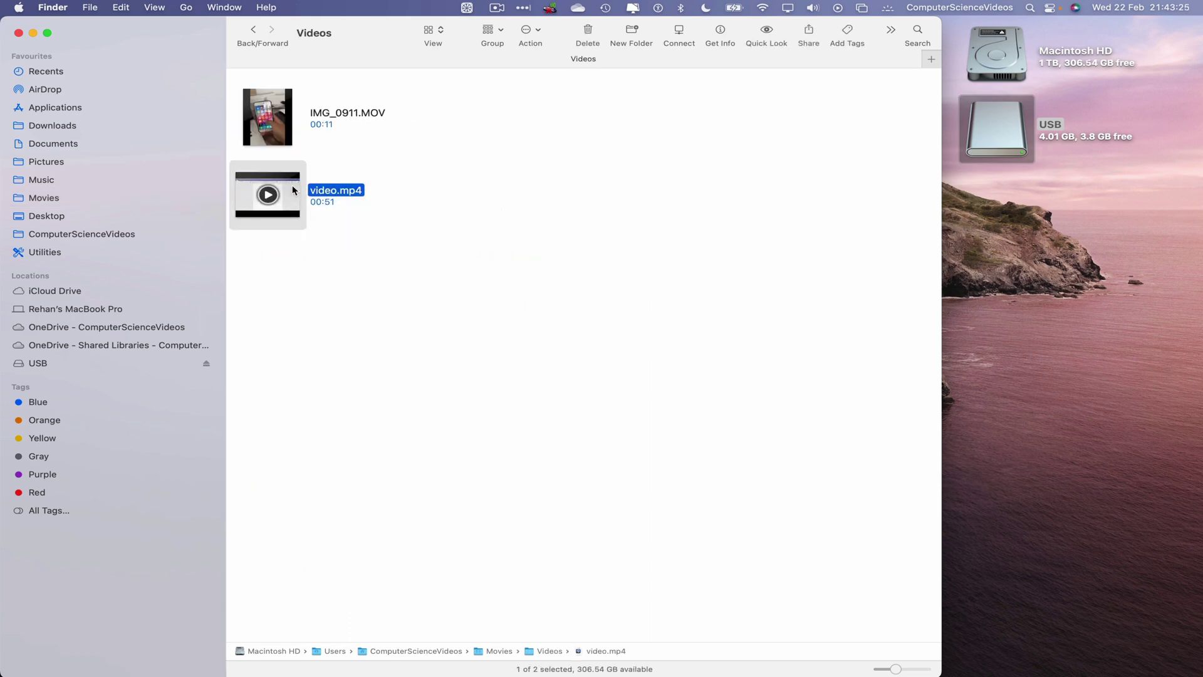
{"action": "right_click", "coordinate": [294, 190]}
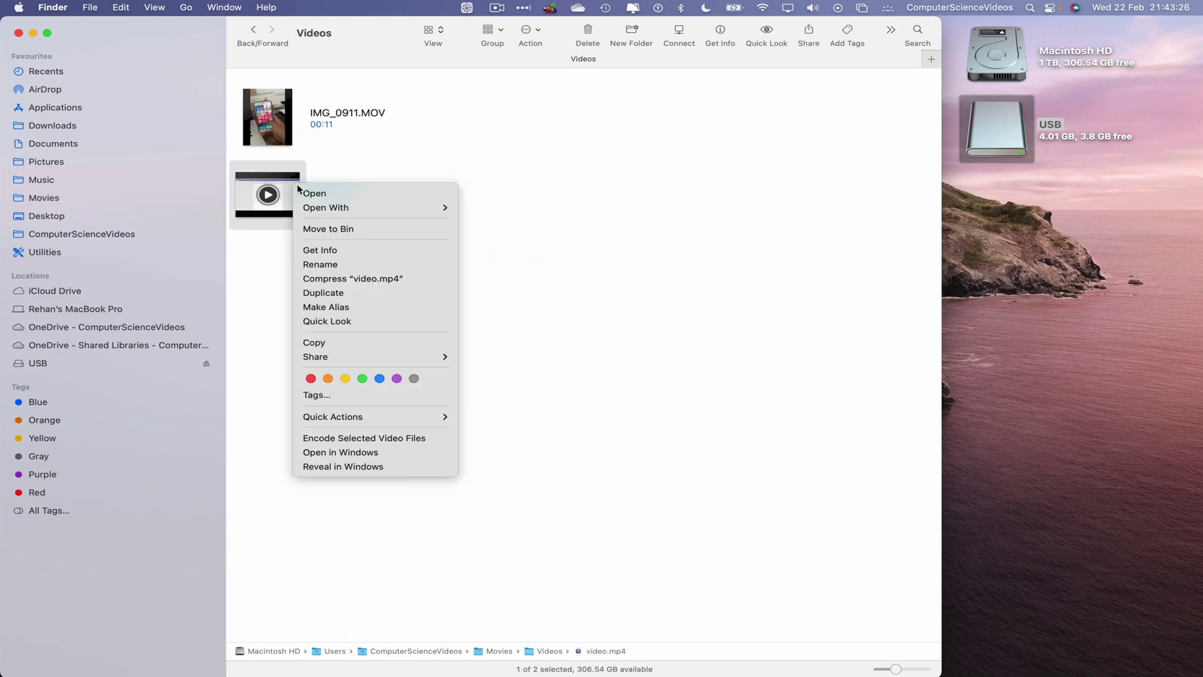
{"action": "left_click", "coordinate": [346, 344]}
{"action": "left_click", "coordinate": [649, 193]}
{"action": "key", "text": "ctrl+Right"}
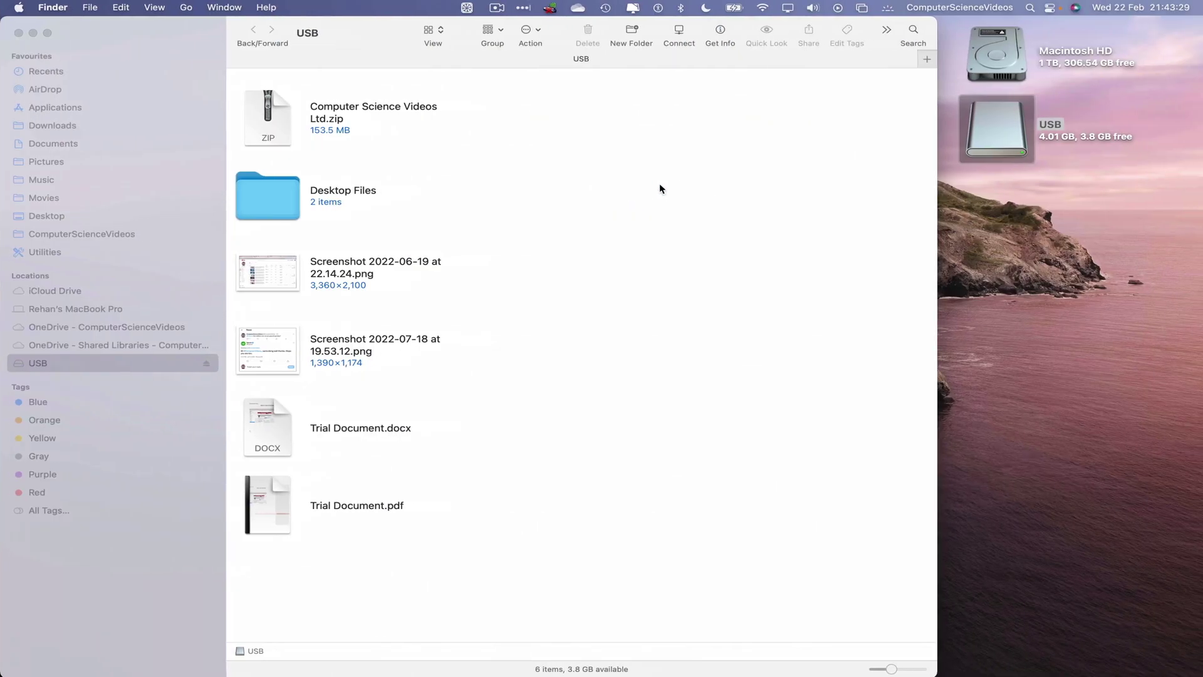
{"action": "right_click", "coordinate": [564, 145]}
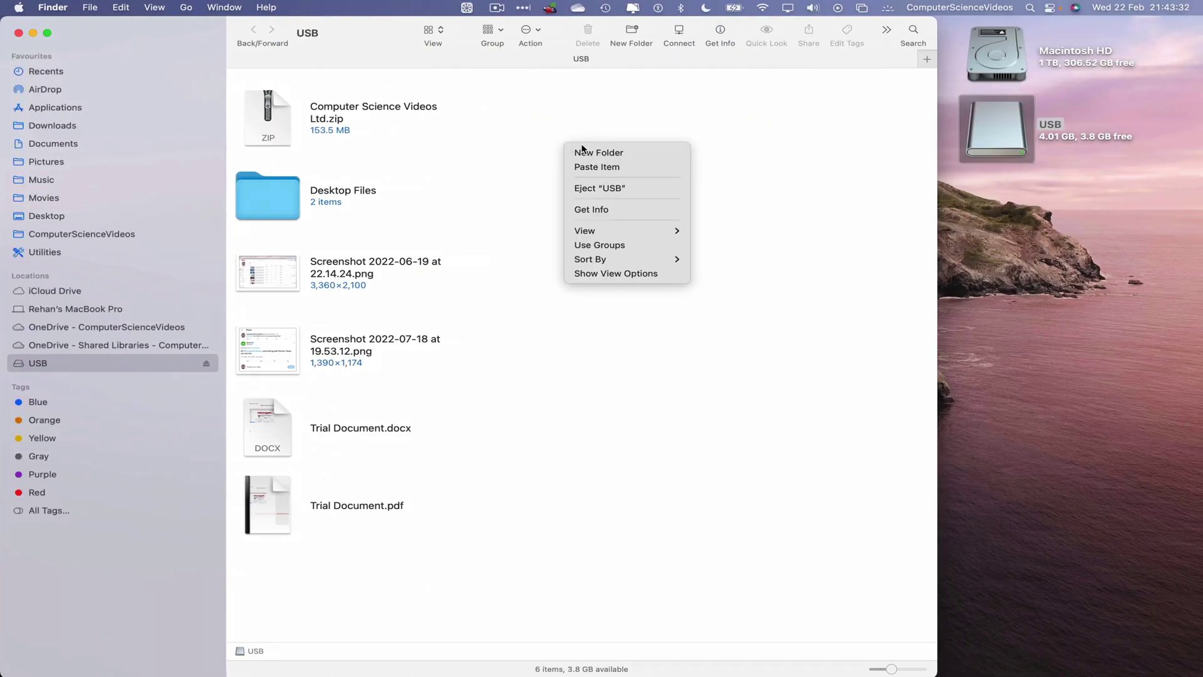
{"action": "left_click", "coordinate": [651, 168]}
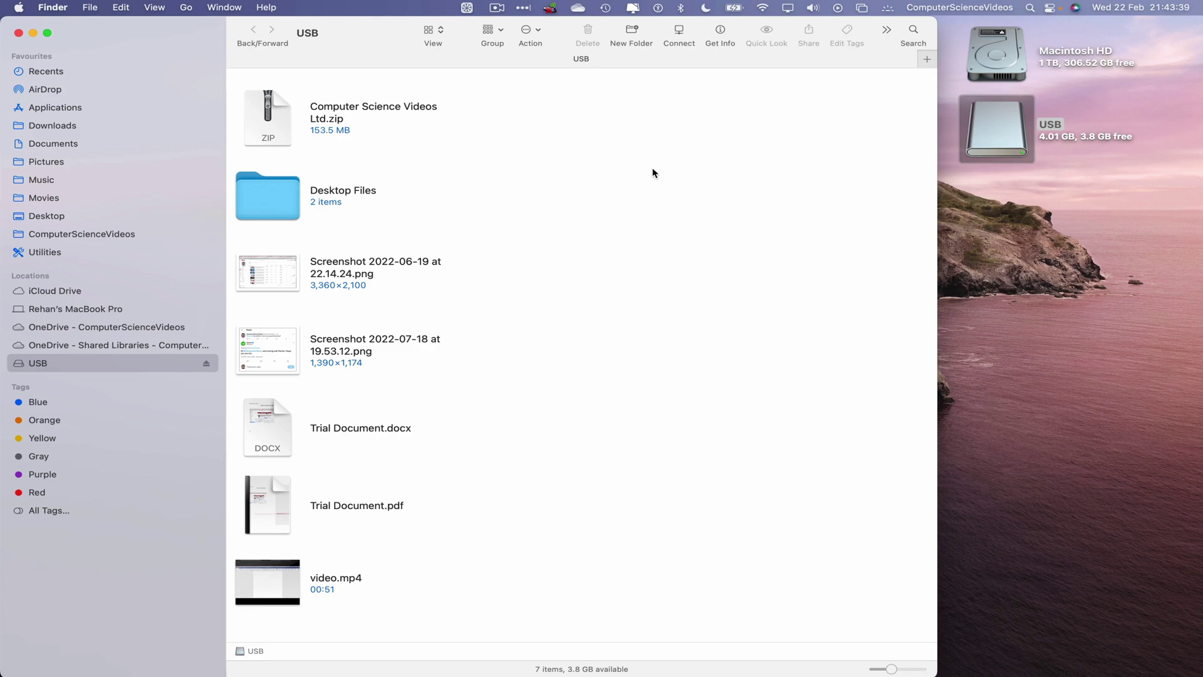
Step: Copy IMG_1089.JPG from the Pictures folder onto the USB drive
{"action": "key", "text": "ctrl+Left"}
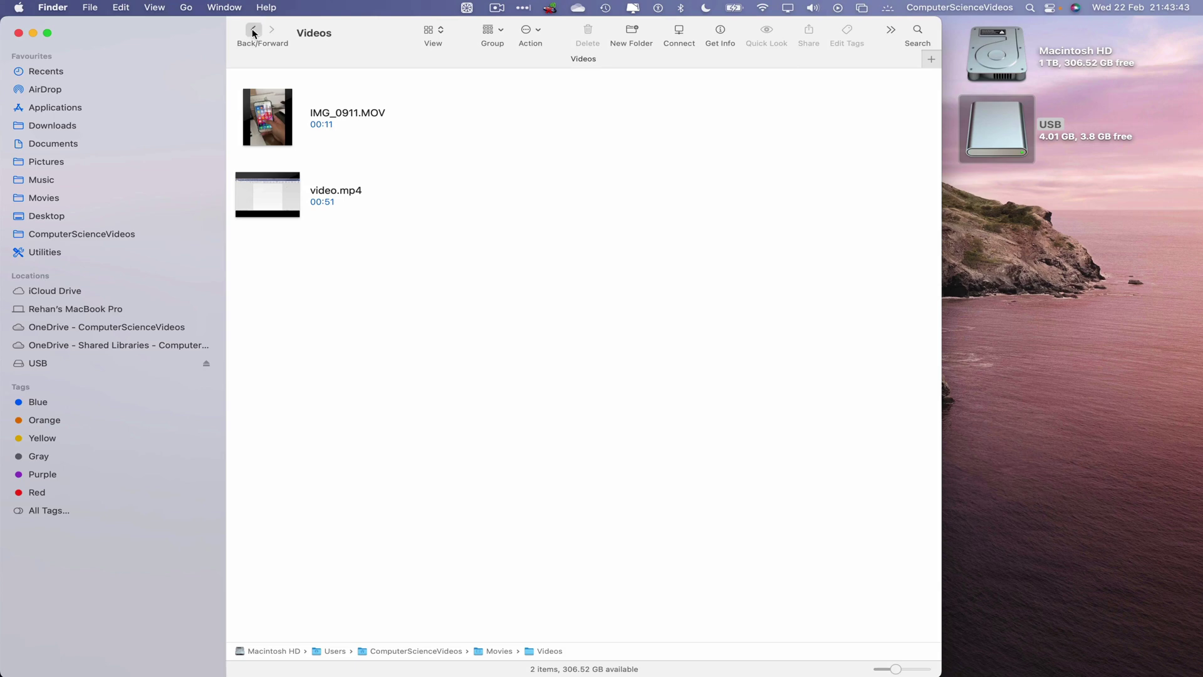
{"action": "left_click", "coordinate": [253, 30]}
{"action": "left_click", "coordinate": [253, 30]}
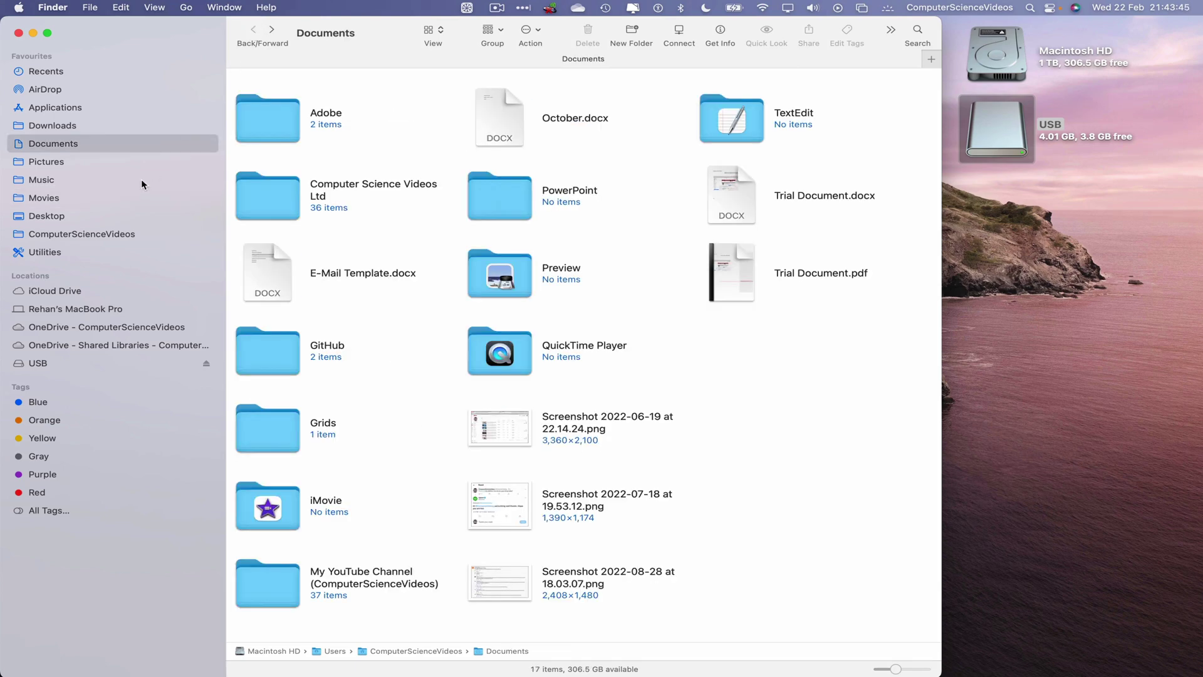
{"action": "left_click", "coordinate": [46, 161]}
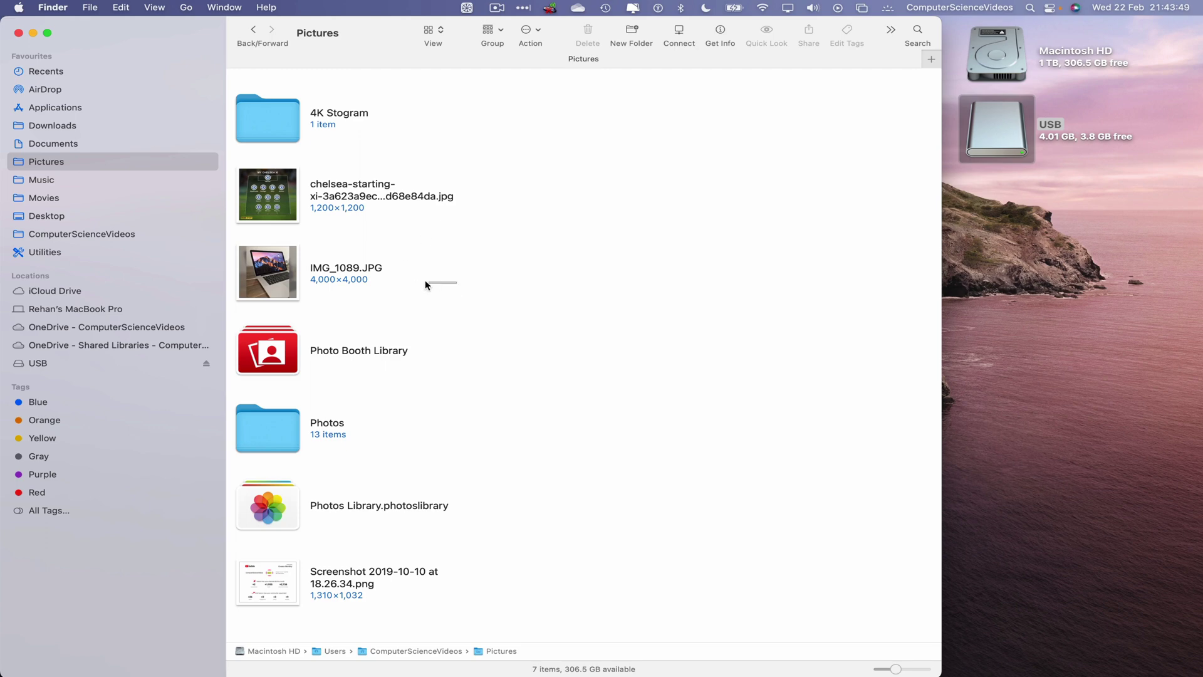
{"action": "left_click", "coordinate": [442, 279]}
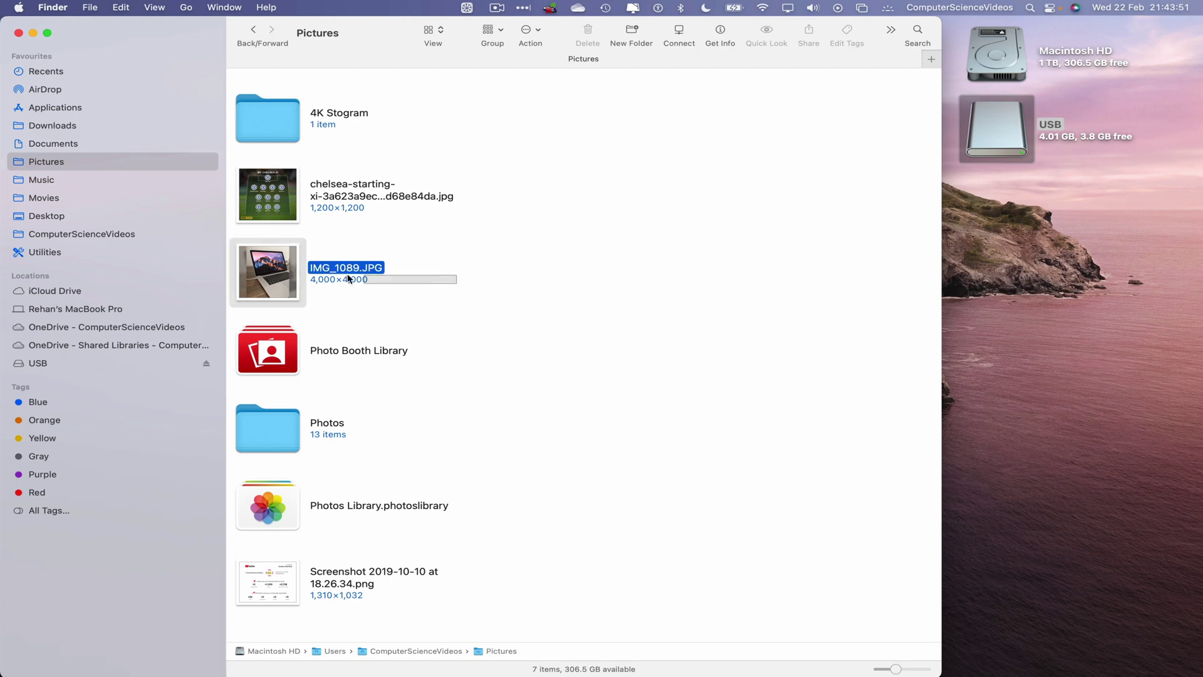
{"action": "right_click", "coordinate": [280, 268]}
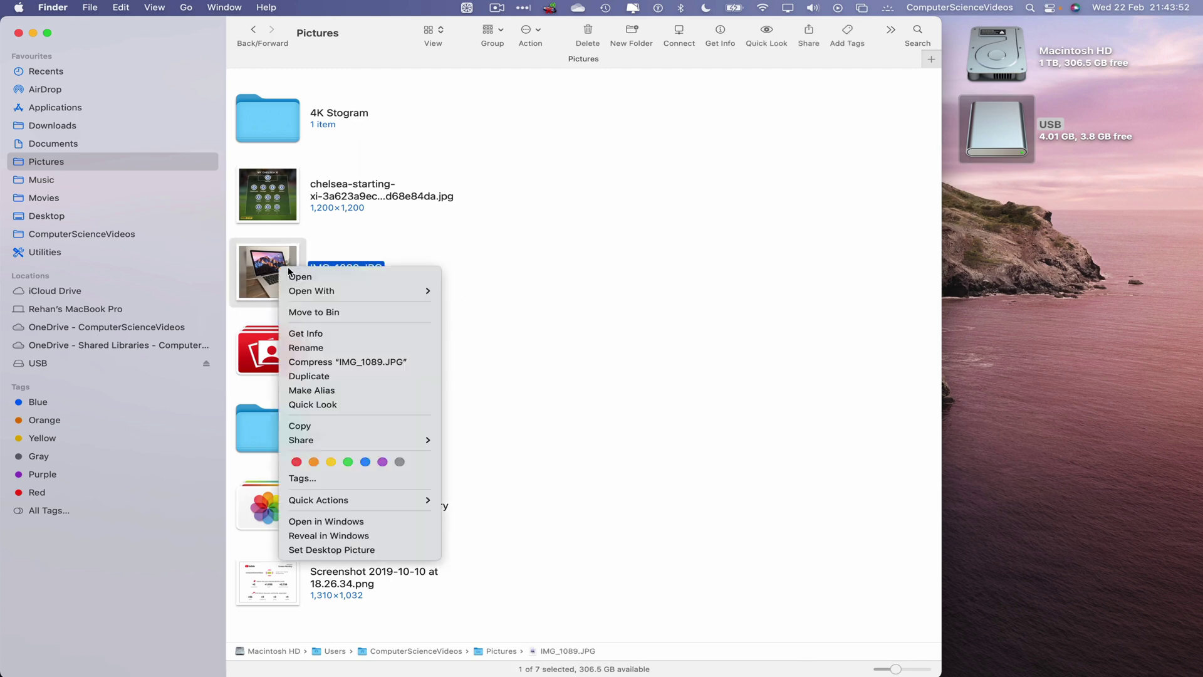
{"action": "left_click", "coordinate": [319, 426]}
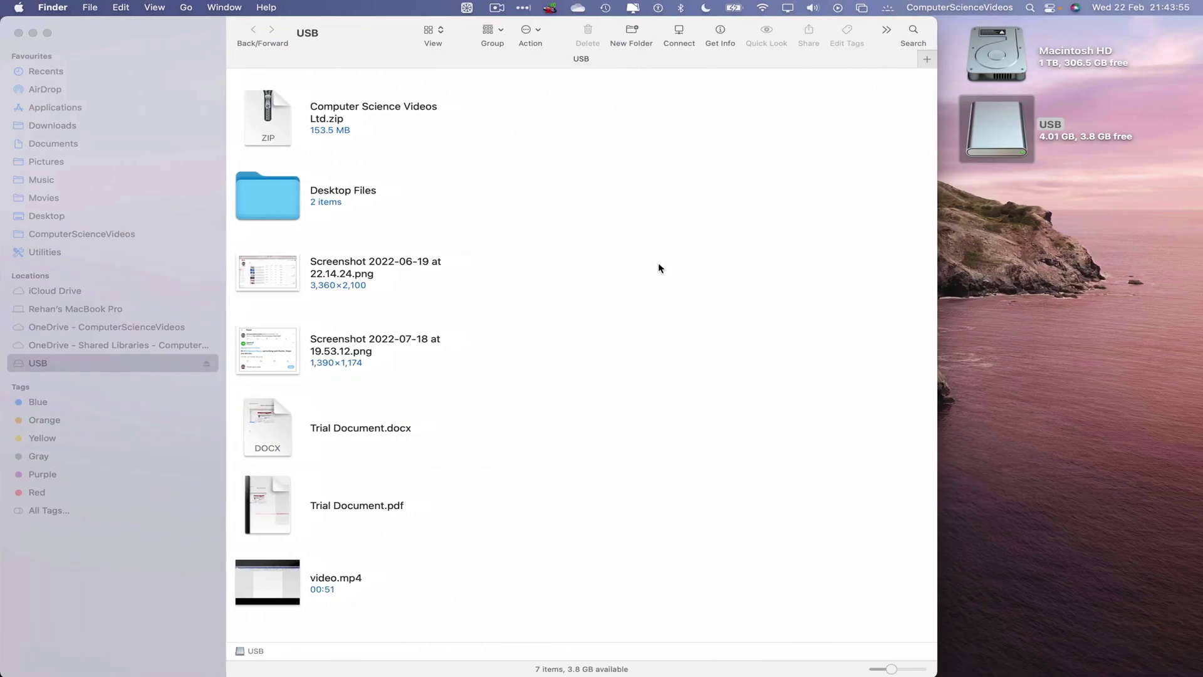
{"action": "right_click", "coordinate": [604, 183]}
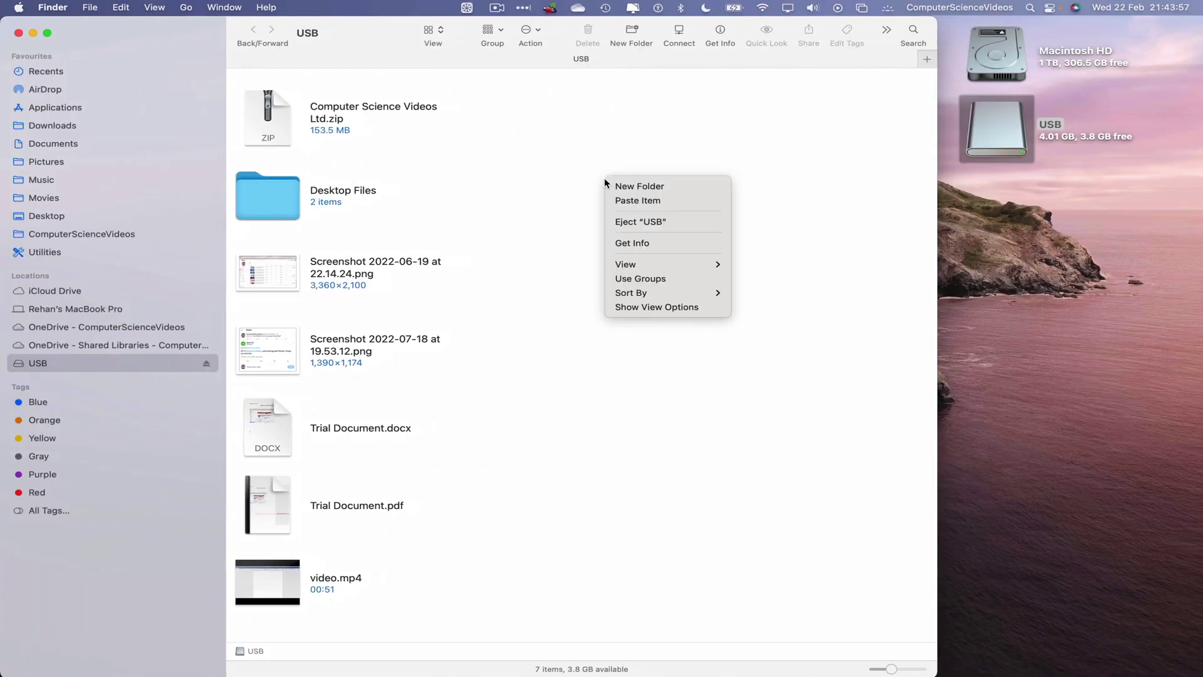
{"action": "left_click", "coordinate": [667, 200]}
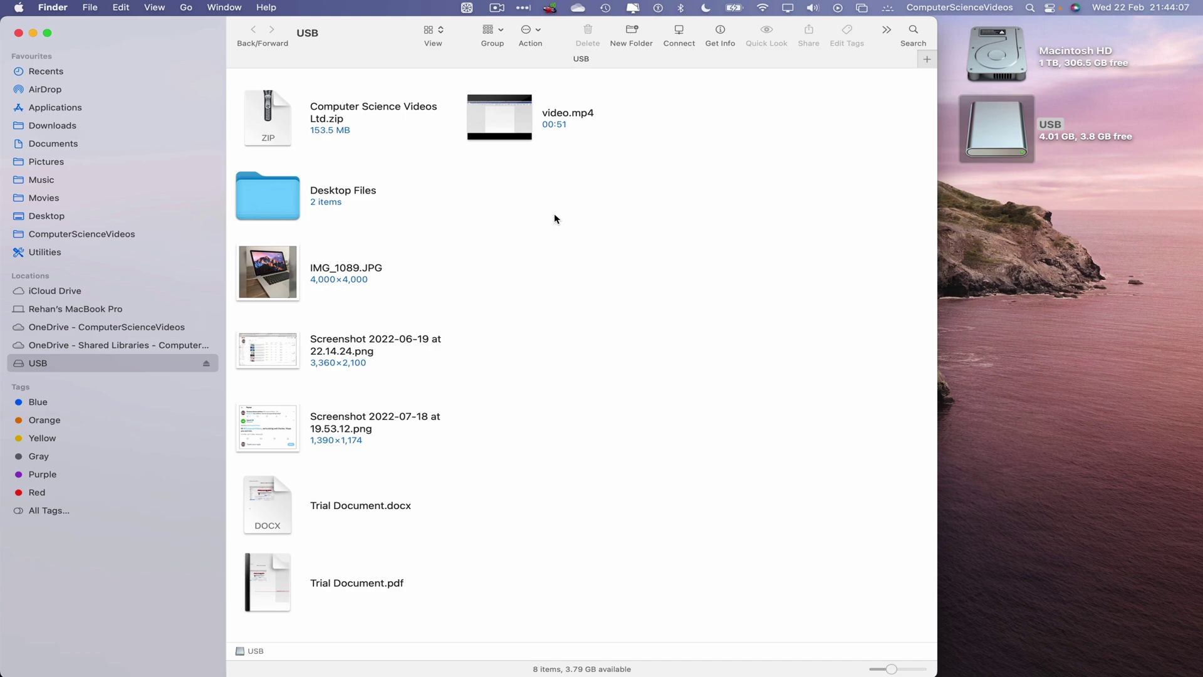
Step: Copy Audio.mp3 from the Music folder onto the USB drive
{"action": "left_click", "coordinate": [46, 162]}
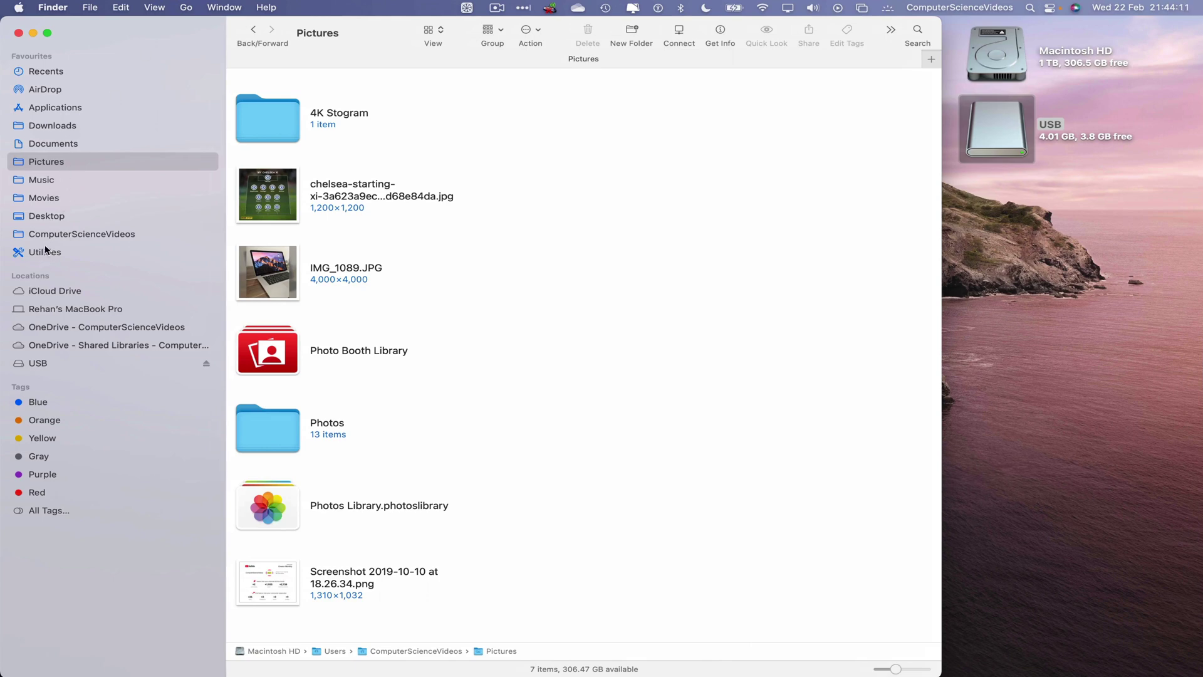
{"action": "left_click", "coordinate": [56, 183]}
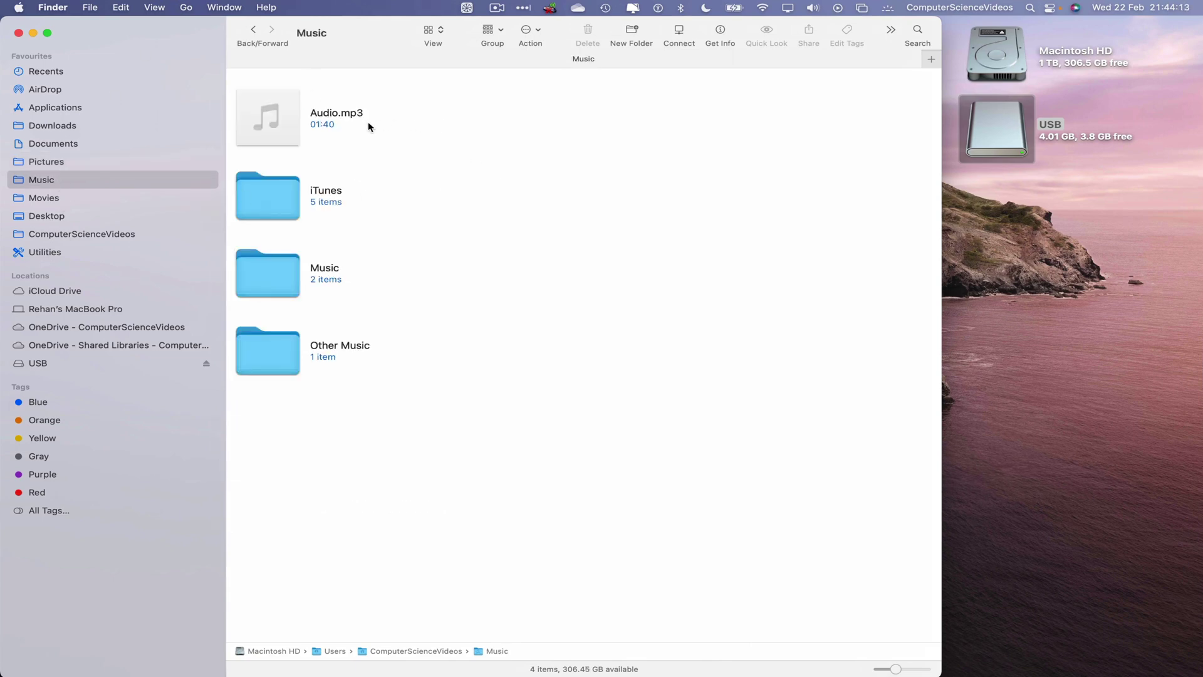
{"action": "left_click_drag", "start_coordinate": [413, 138], "coordinate": [271, 121]}
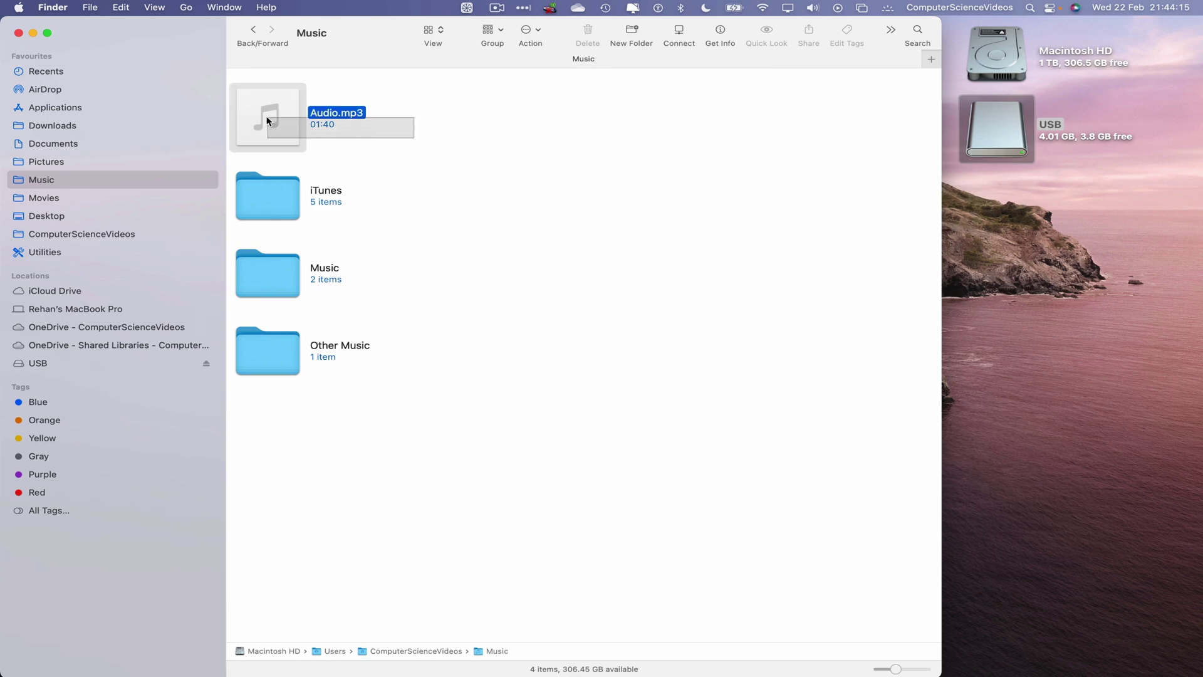
{"action": "right_click", "coordinate": [287, 122]}
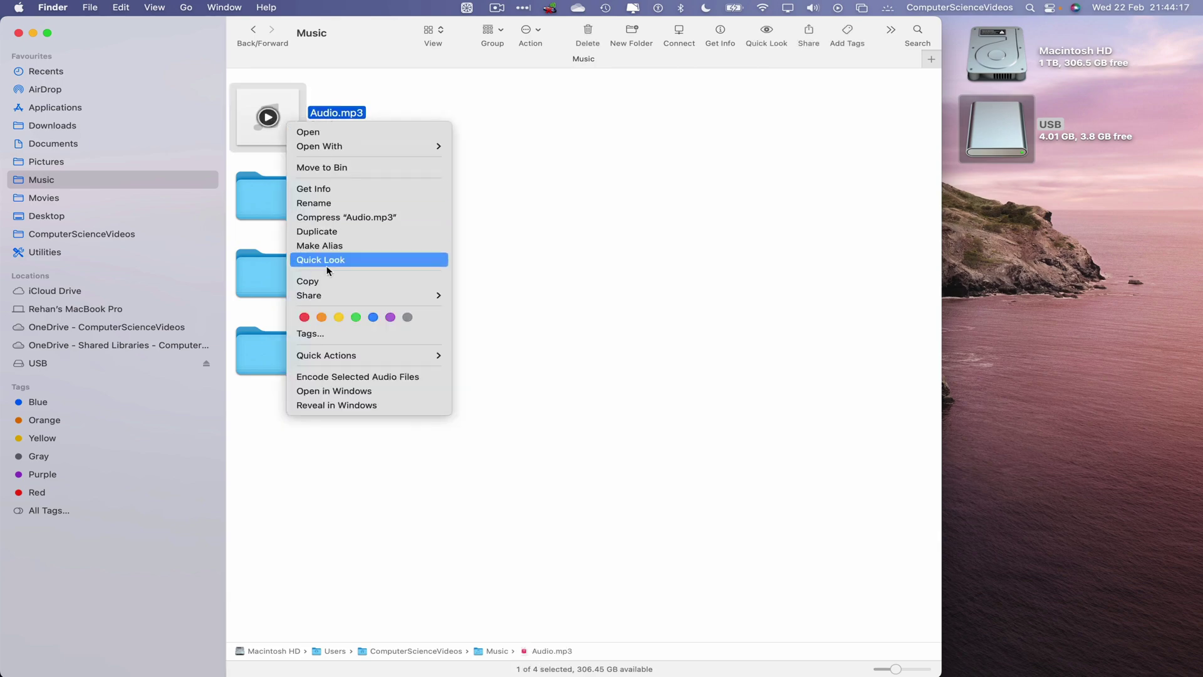
{"action": "left_click", "coordinate": [327, 282]}
{"action": "left_click", "coordinate": [563, 193]}
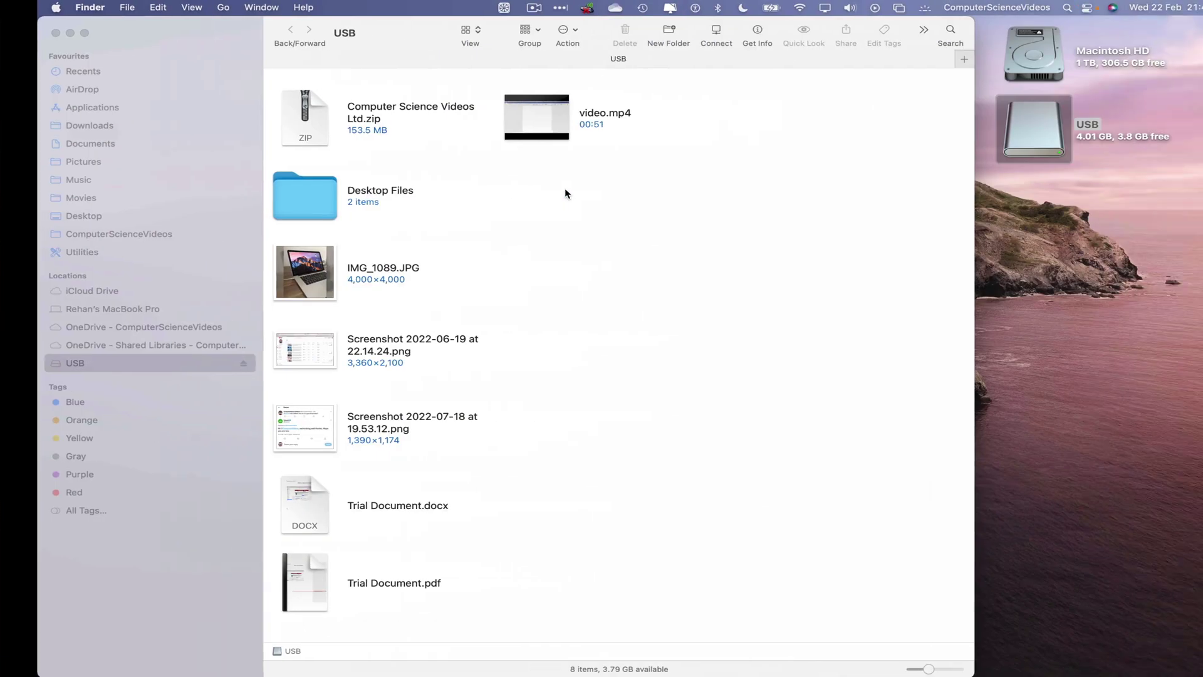
{"action": "right_click", "coordinate": [525, 188]}
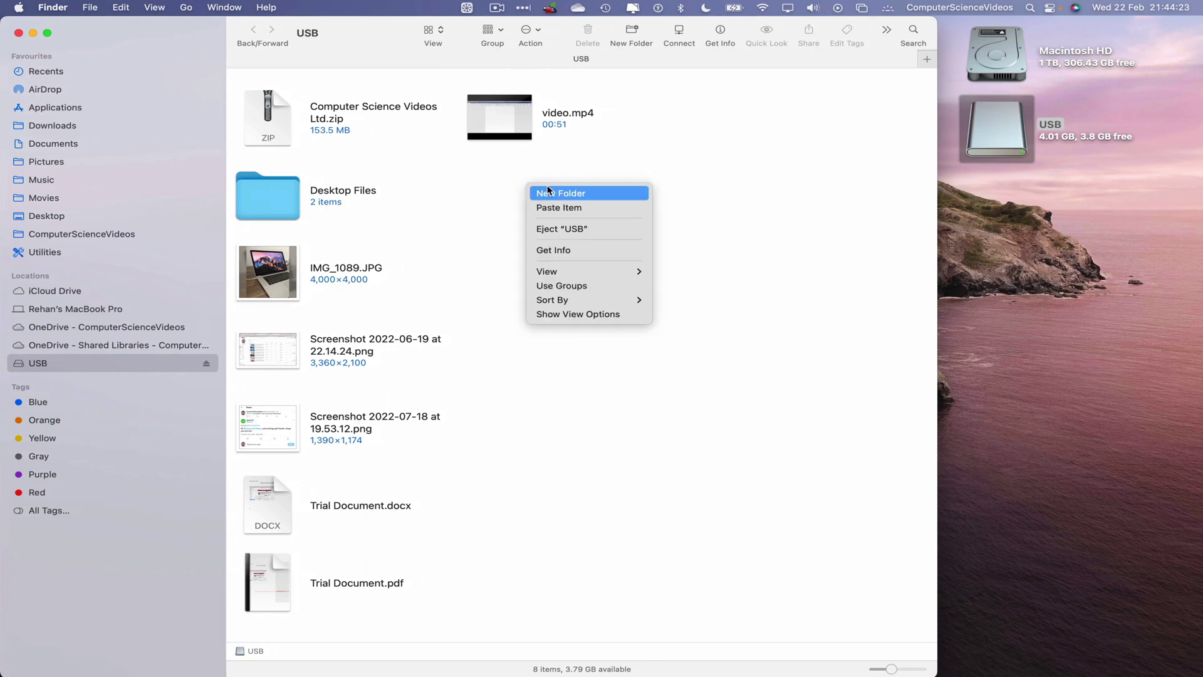
{"action": "left_click", "coordinate": [597, 212]}
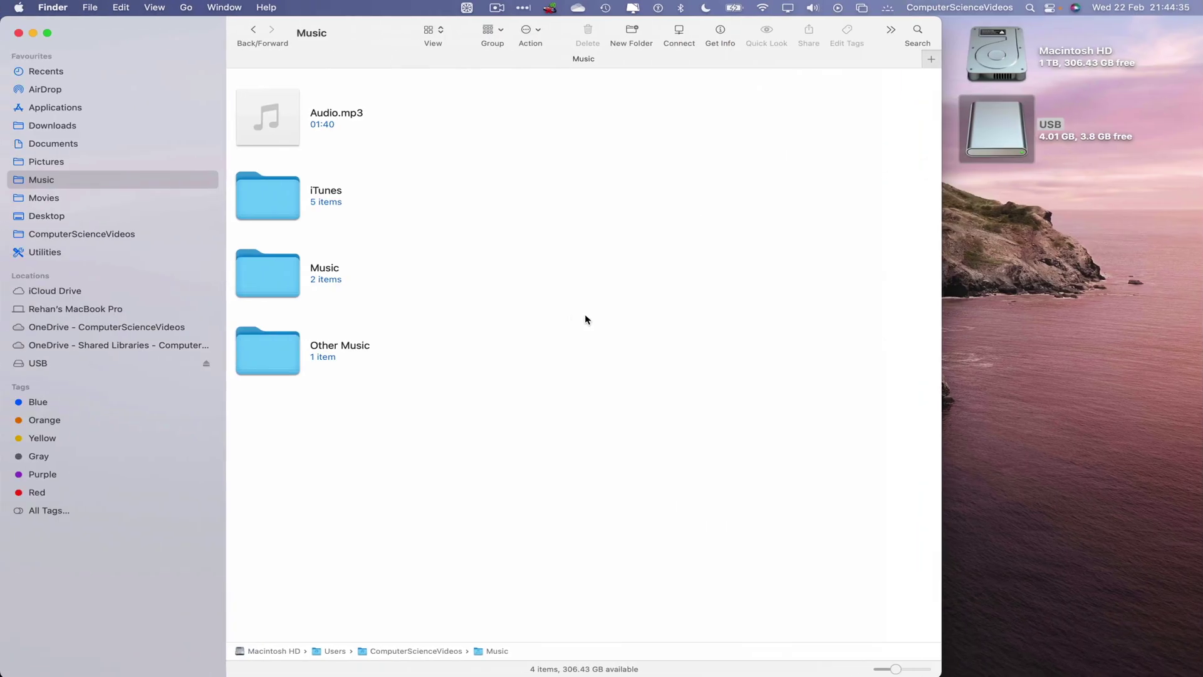
Step: Go back to the Documents folder, view the Applications folder, and return to the USB drive window
{"action": "left_click", "coordinate": [253, 31]}
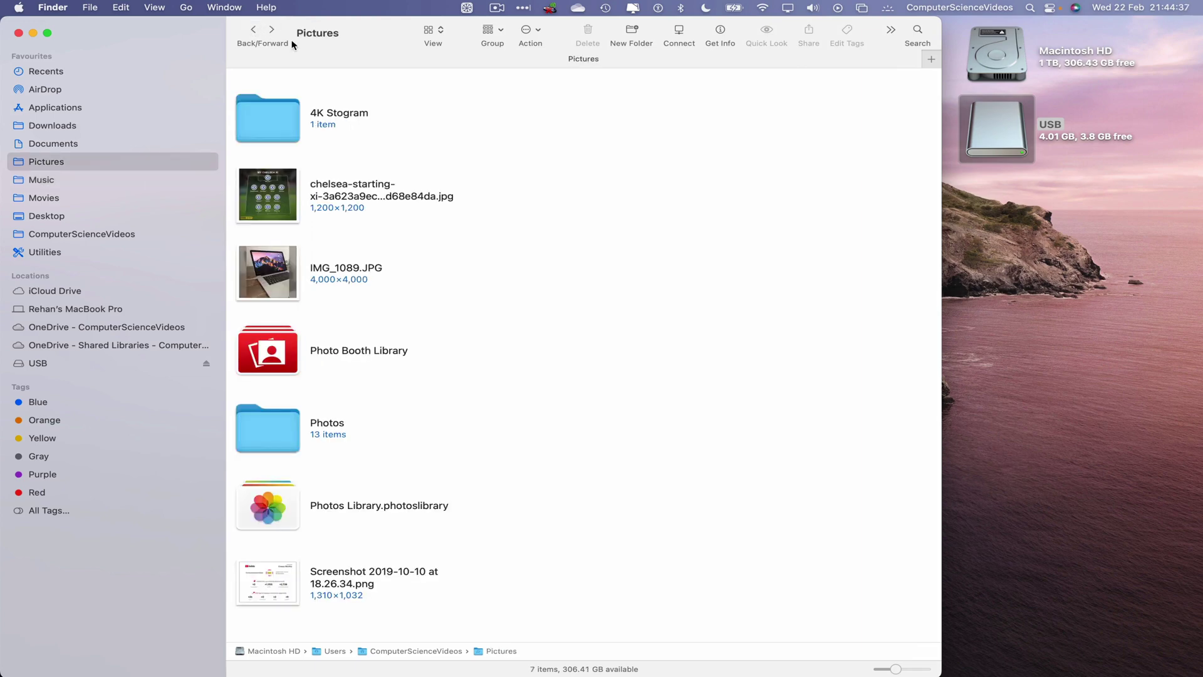
{"action": "left_click", "coordinate": [254, 30]}
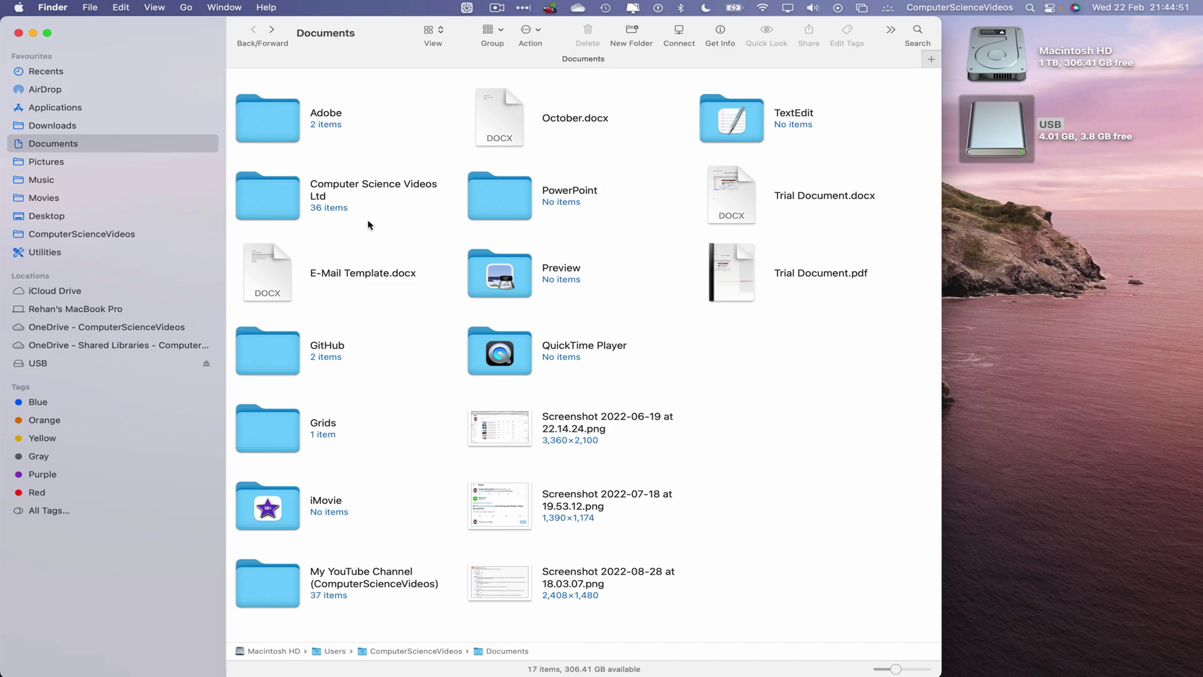
{"action": "left_click", "coordinate": [63, 108]}
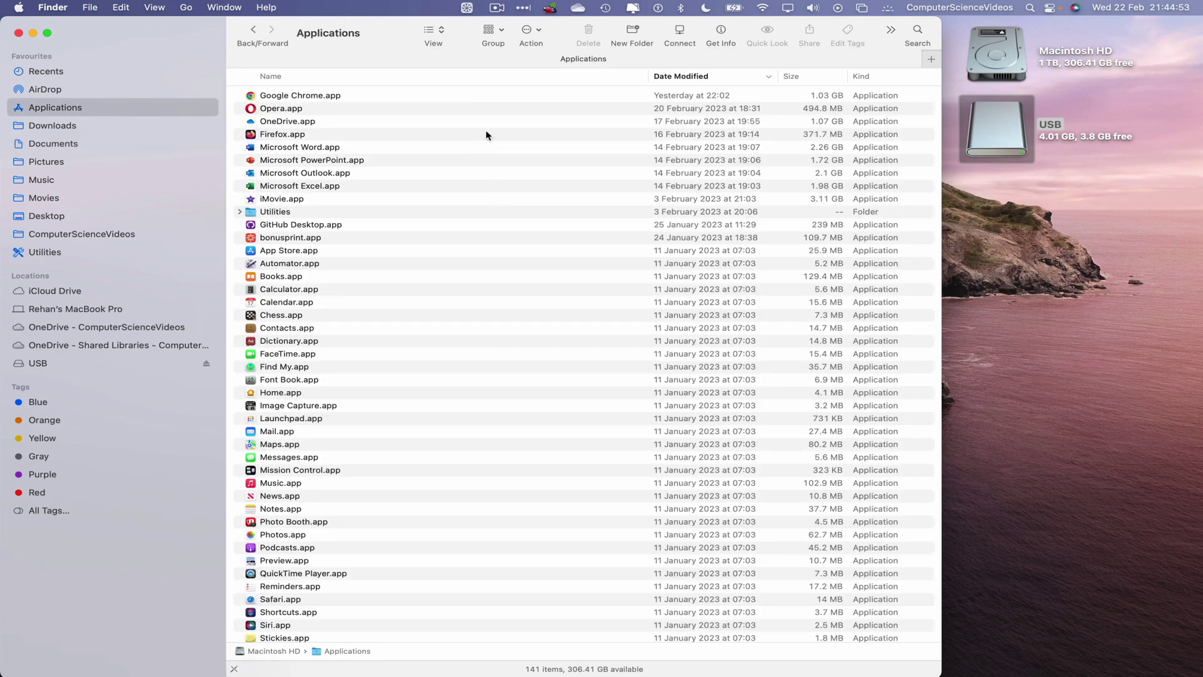
{"action": "left_click", "coordinate": [439, 30]}
{"action": "left_click", "coordinate": [452, 18]}
{"action": "scroll", "coordinate": [336, 209], "scroll_direction": "left", "scroll_amount": 5}
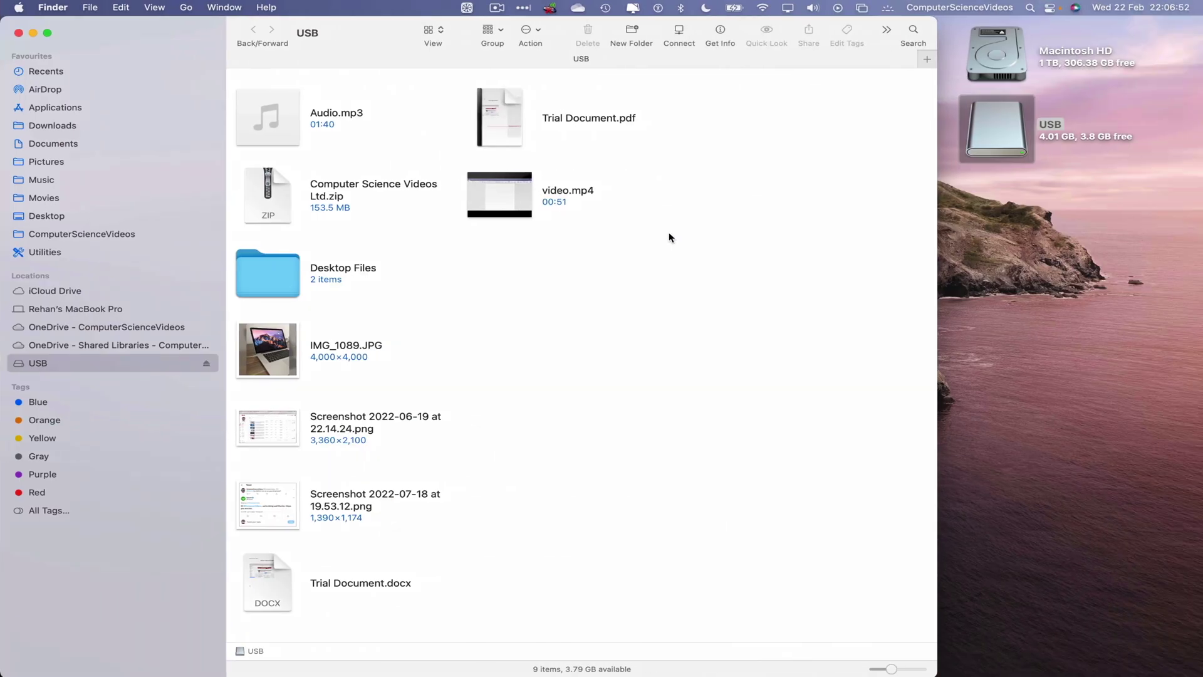
Step: Check the transferred files on the USB drive, including the audio file, zip archive, screenshots and video
{"action": "mouse_move", "coordinate": [533, 201]}
{"action": "left_click", "coordinate": [300, 129]}
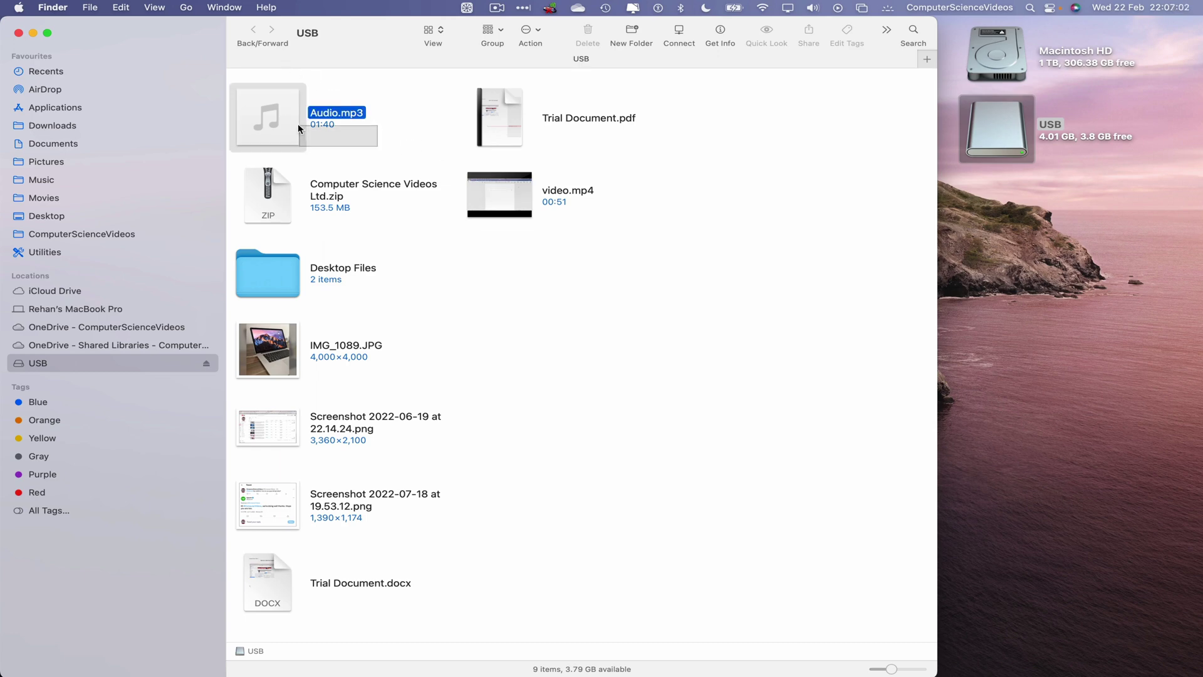
{"action": "left_click", "coordinate": [375, 173]}
{"action": "left_click", "coordinate": [348, 207]}
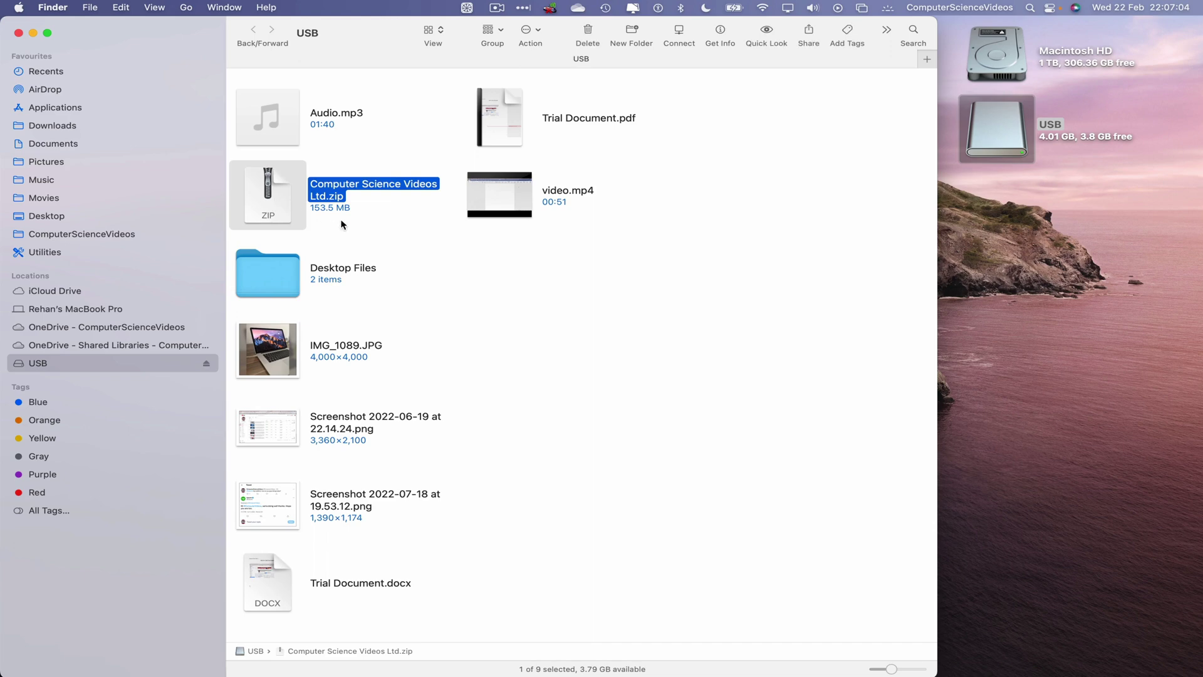
{"action": "left_click", "coordinate": [363, 325]}
{"action": "left_click_drag", "start_coordinate": [340, 390], "coordinate": [301, 567]}
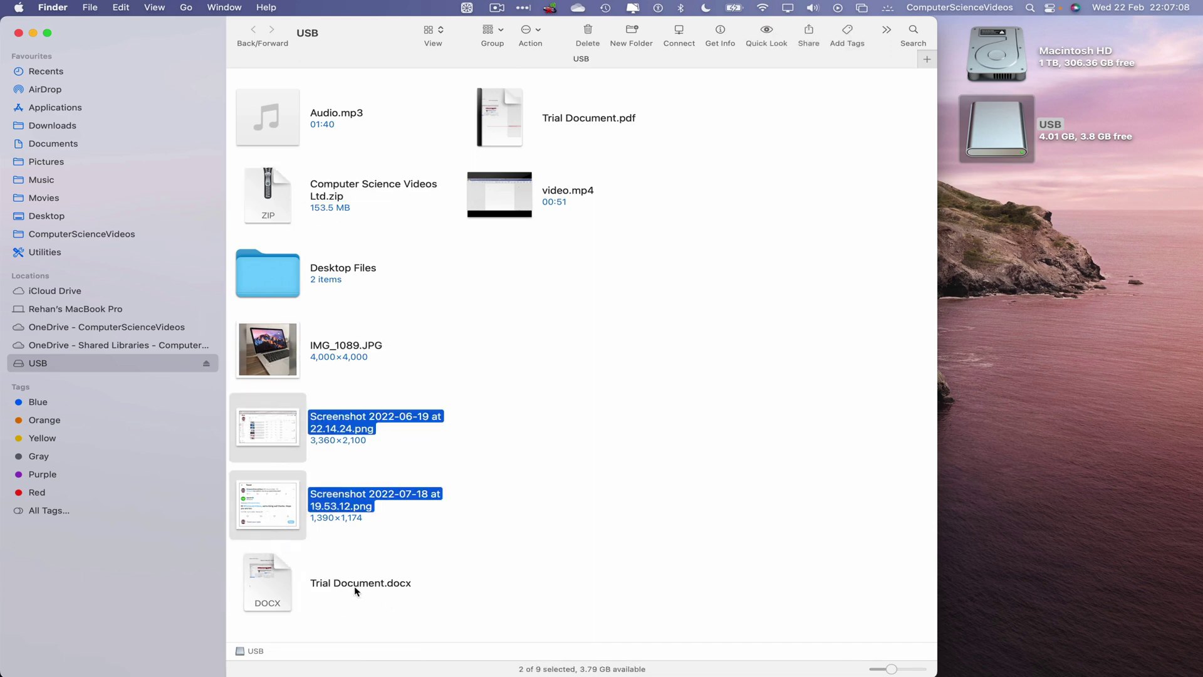
{"action": "left_click", "coordinate": [719, 381]}
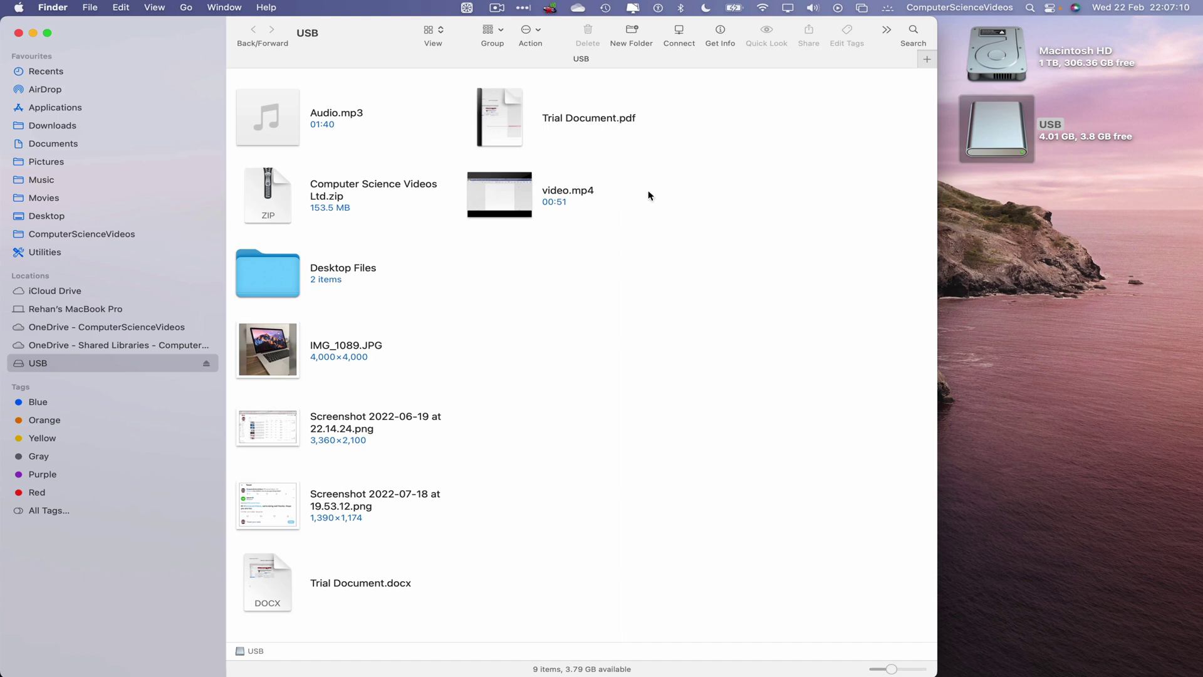
{"action": "left_click", "coordinate": [500, 194]}
{"action": "left_click", "coordinate": [600, 263]}
Step: Close the USB drive window and eject the USB drive from the desktop
{"action": "left_click", "coordinate": [19, 33]}
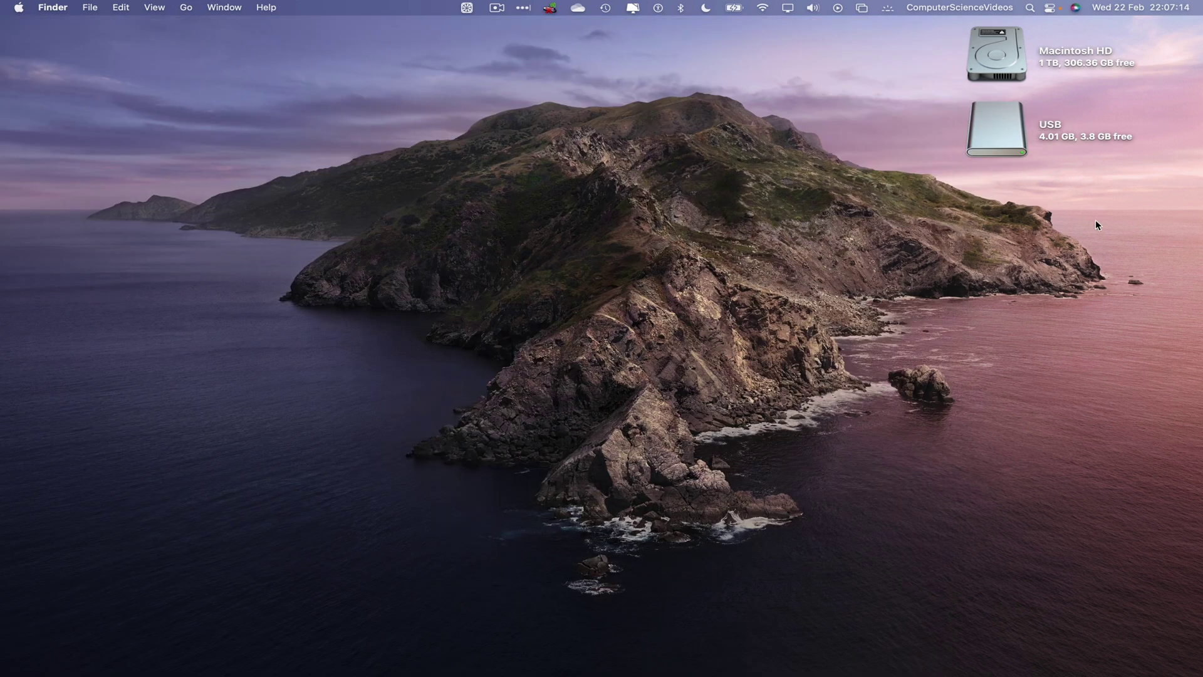
{"action": "left_click", "coordinate": [991, 146]}
{"action": "right_click", "coordinate": [991, 118]}
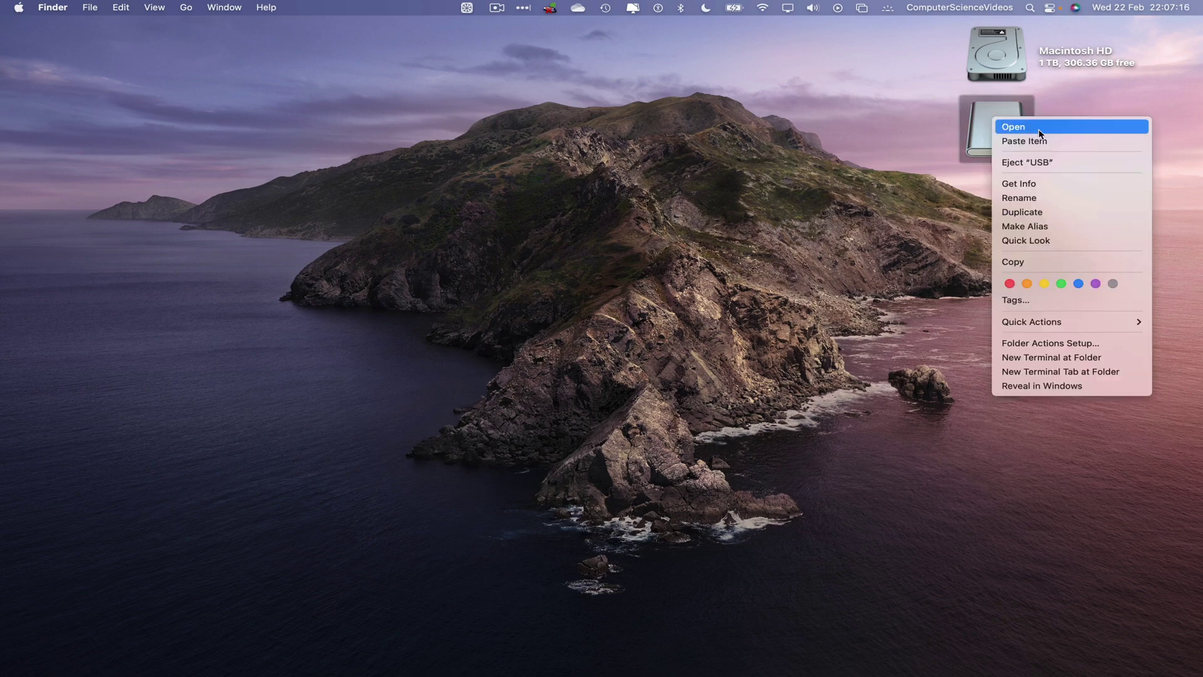
{"action": "left_click", "coordinate": [1055, 162]}
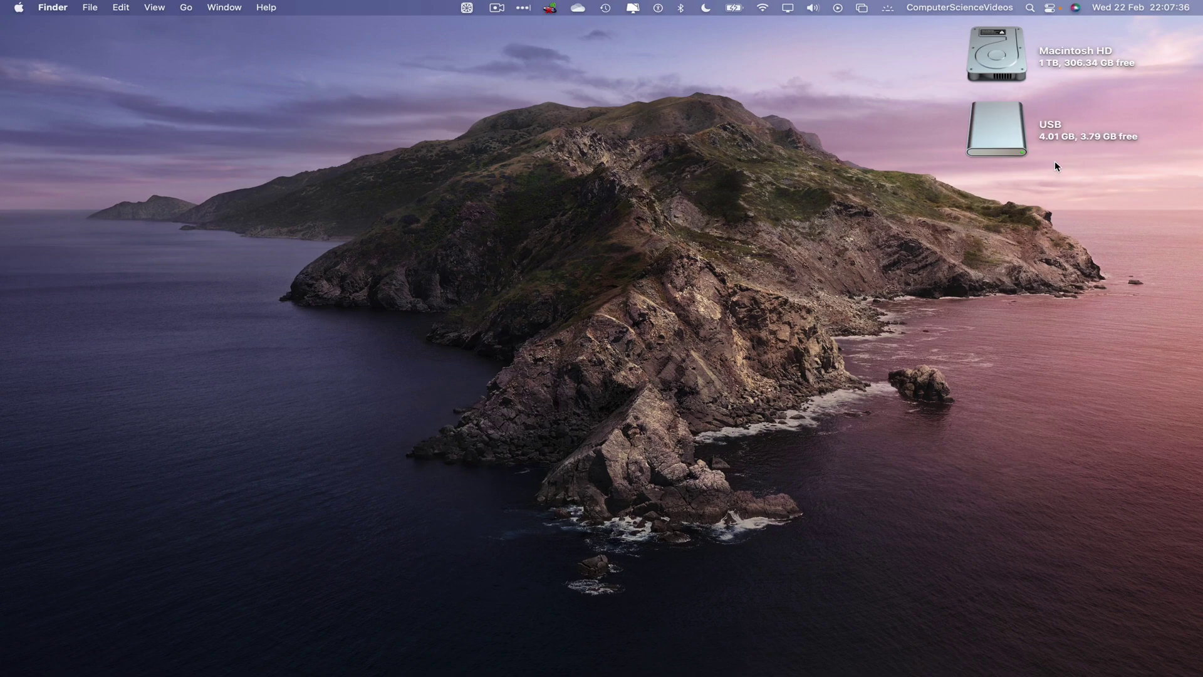
Step: Open the reconnected USB drive from the desktop to view its contents
{"action": "double_click", "coordinate": [993, 125]}
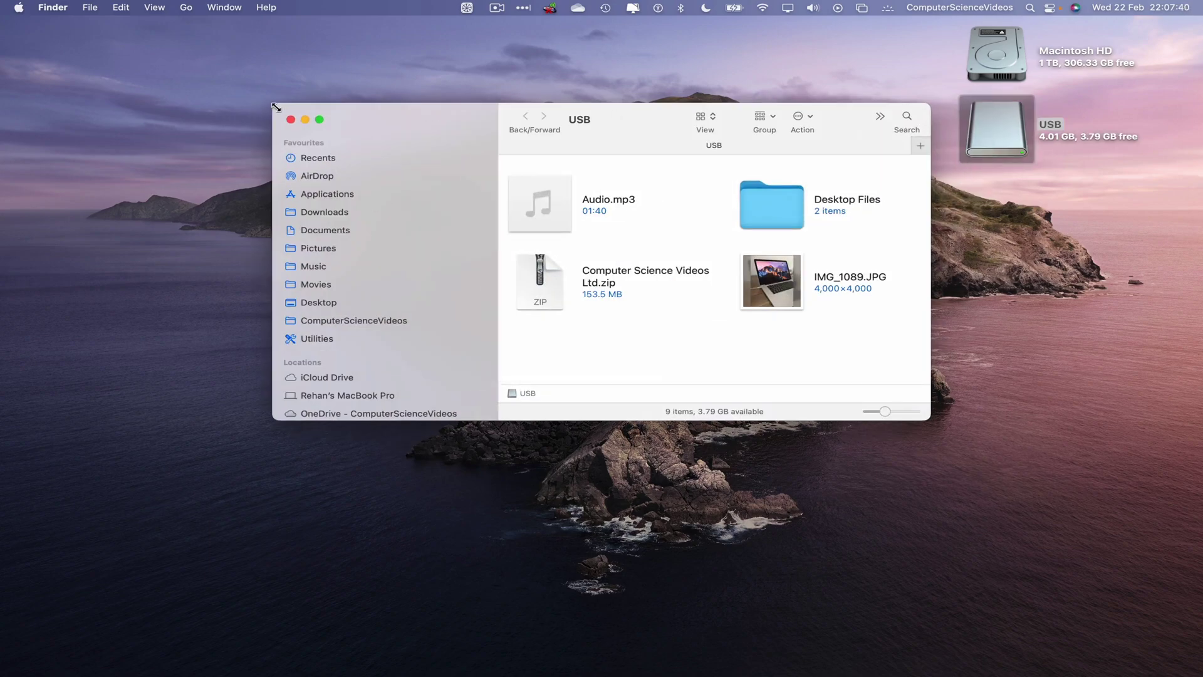
{"action": "left_click_drag", "start_coordinate": [273, 103], "coordinate": [1, 17]}
{"action": "left_click_drag", "start_coordinate": [928, 419], "coordinate": [924, 673]}
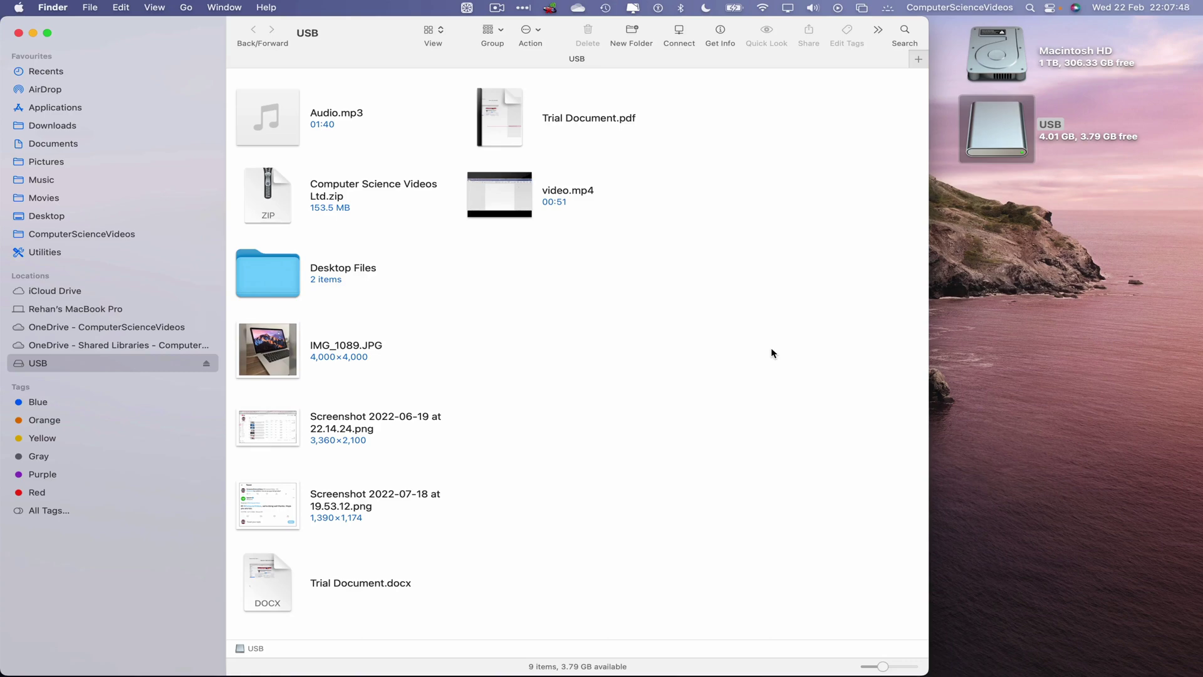
{"action": "left_click_drag", "start_coordinate": [654, 213], "coordinate": [283, 112]}
{"action": "left_click_drag", "start_coordinate": [443, 326], "coordinate": [283, 586]}
{"action": "left_click_drag", "start_coordinate": [518, 208], "coordinate": [1084, 298]}
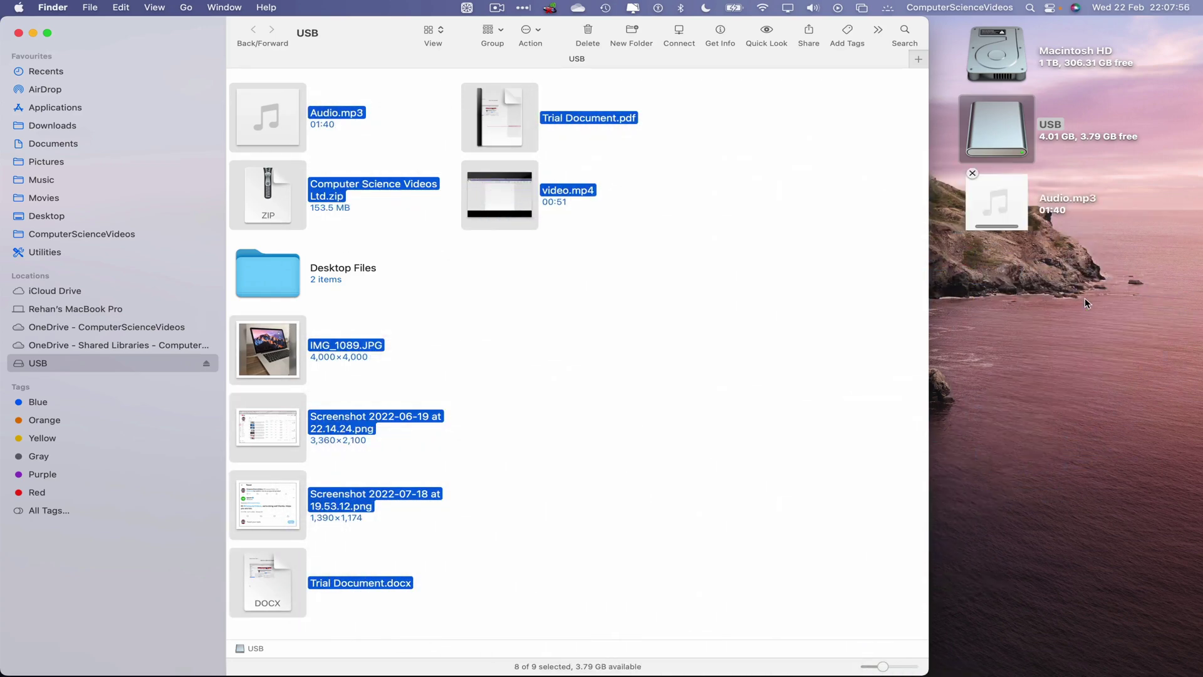
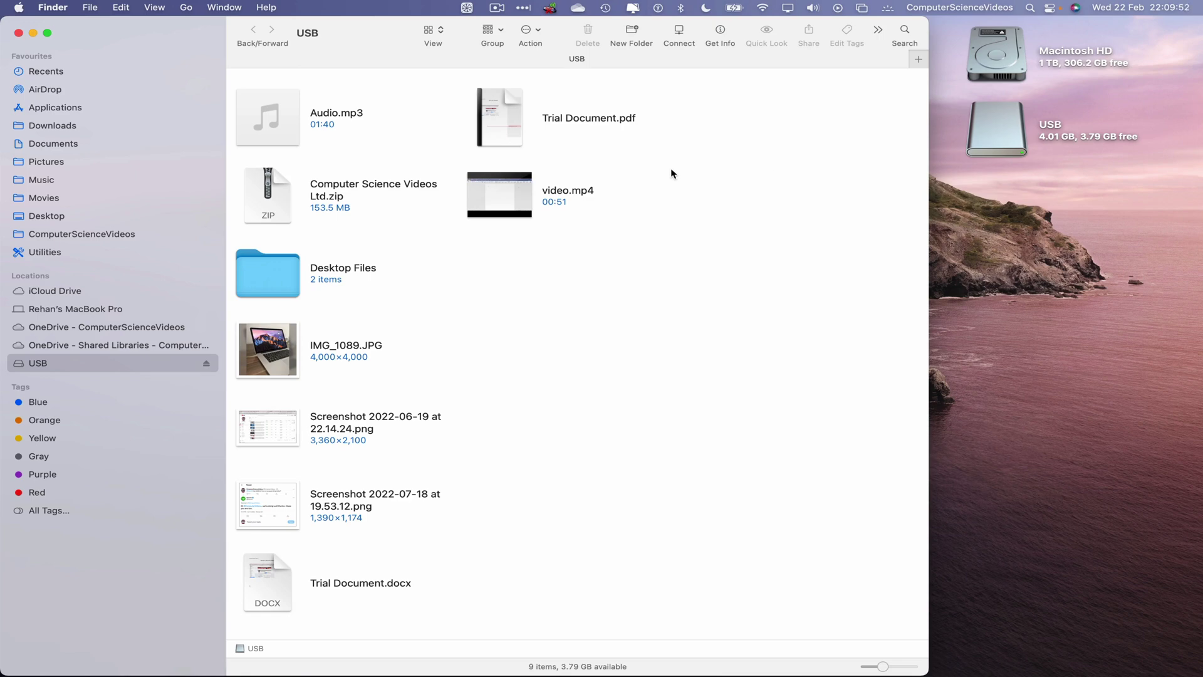
{"action": "left_click", "coordinate": [19, 32]}
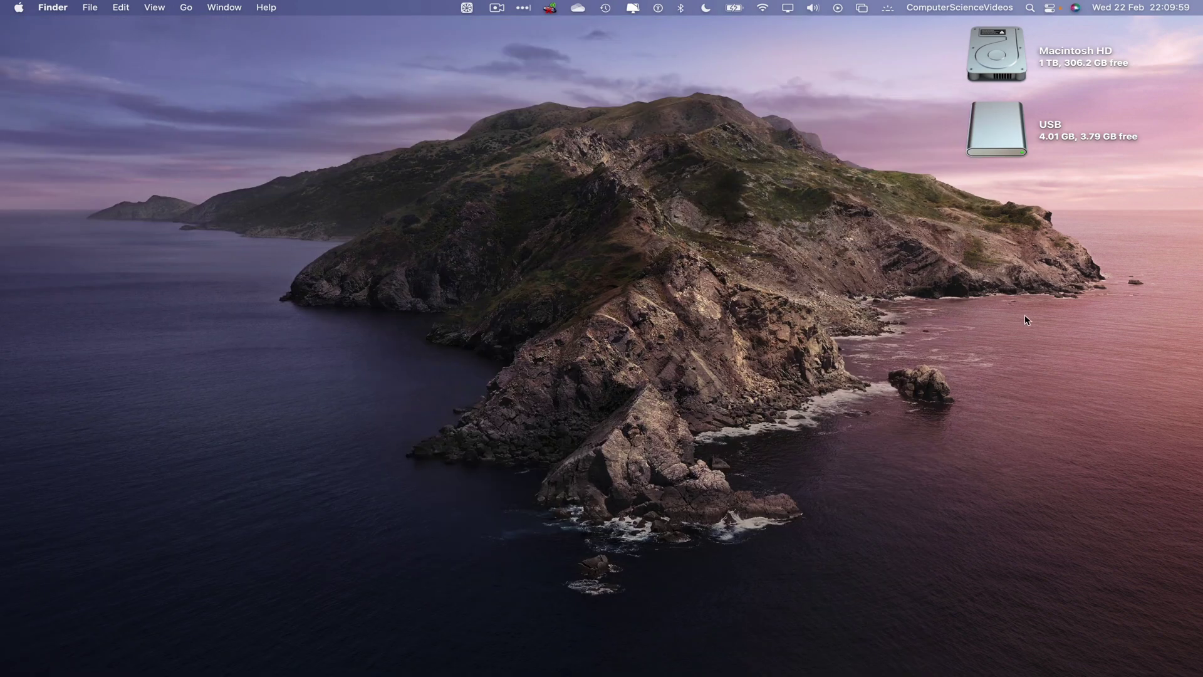
Step: Browse the Mac's Documents, Pictures, Music, Movies, Desktop and ComputerScienceVideos folders in a new Finder window, and close it
{"action": "mouse_move", "coordinate": [378, 668]}
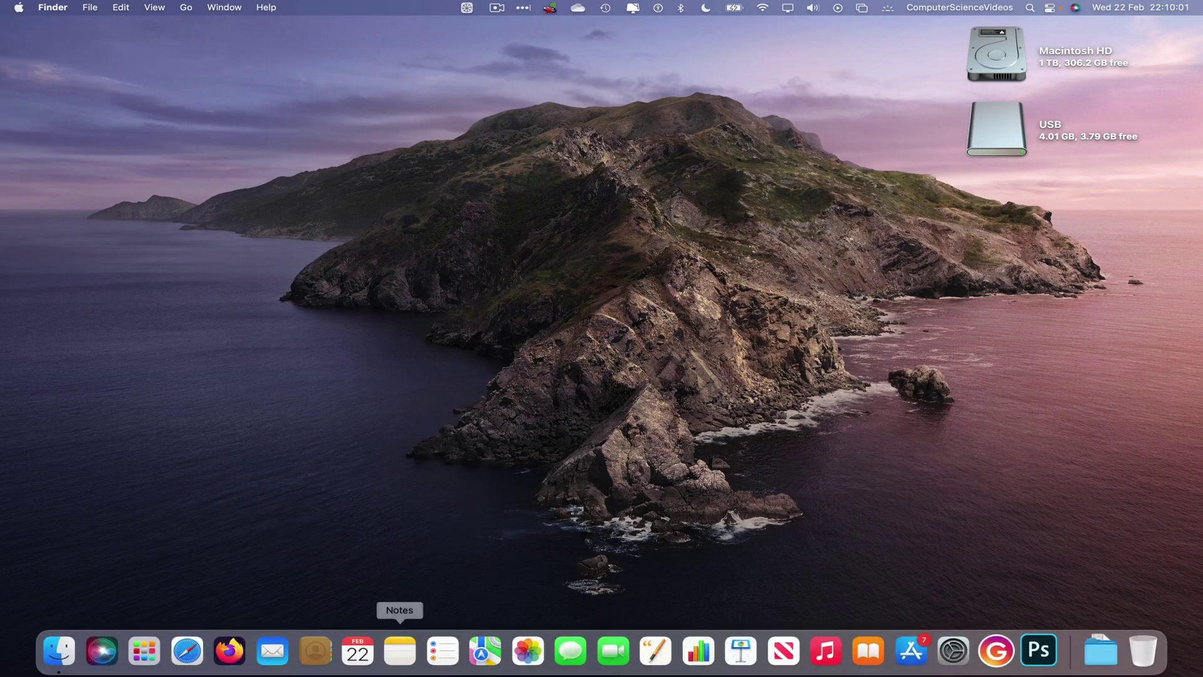
{"action": "left_click", "coordinate": [56, 649]}
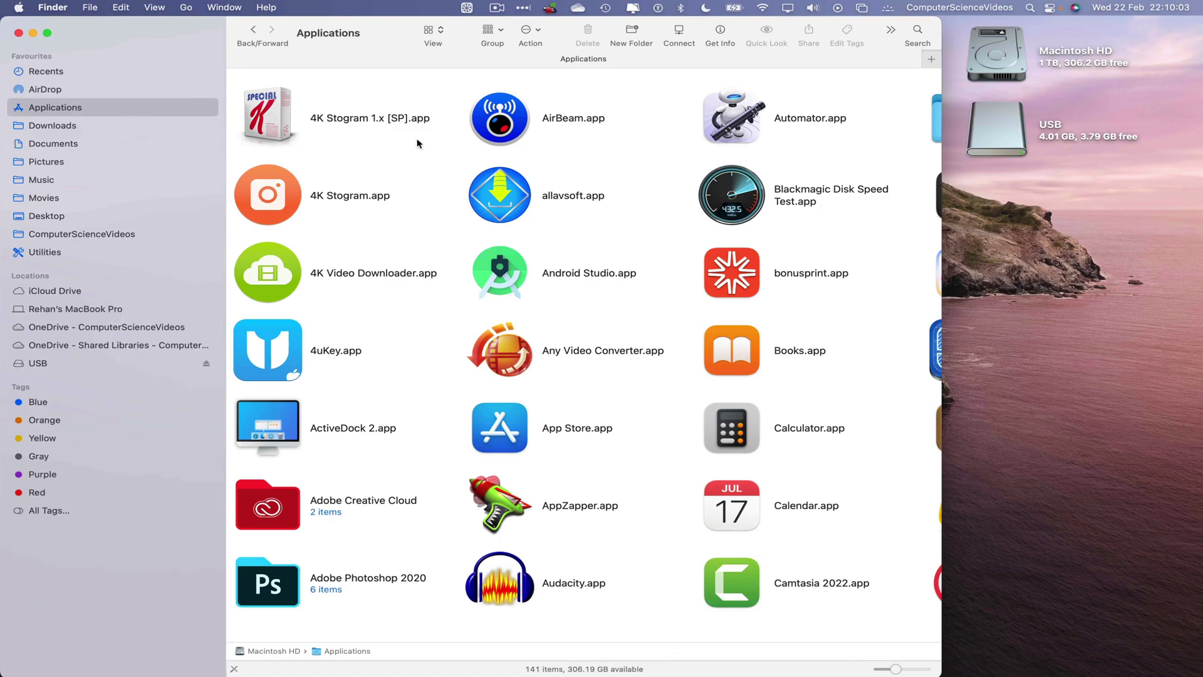
{"action": "left_click", "coordinate": [253, 31]}
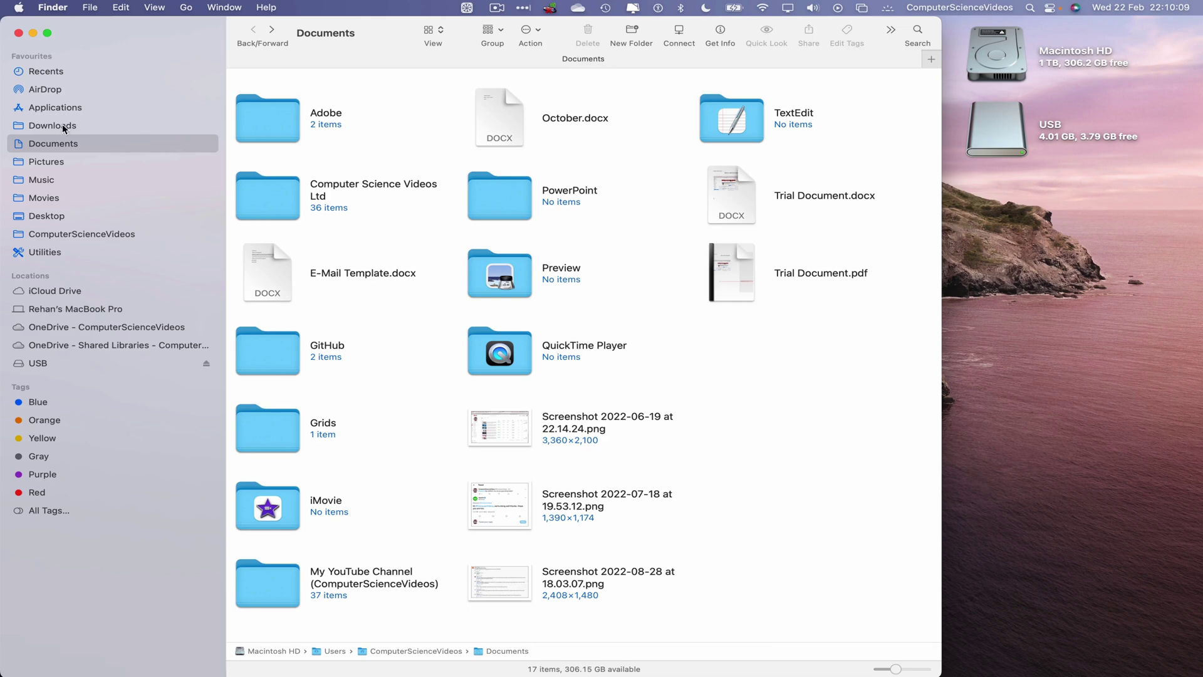
{"action": "left_click", "coordinate": [52, 161]}
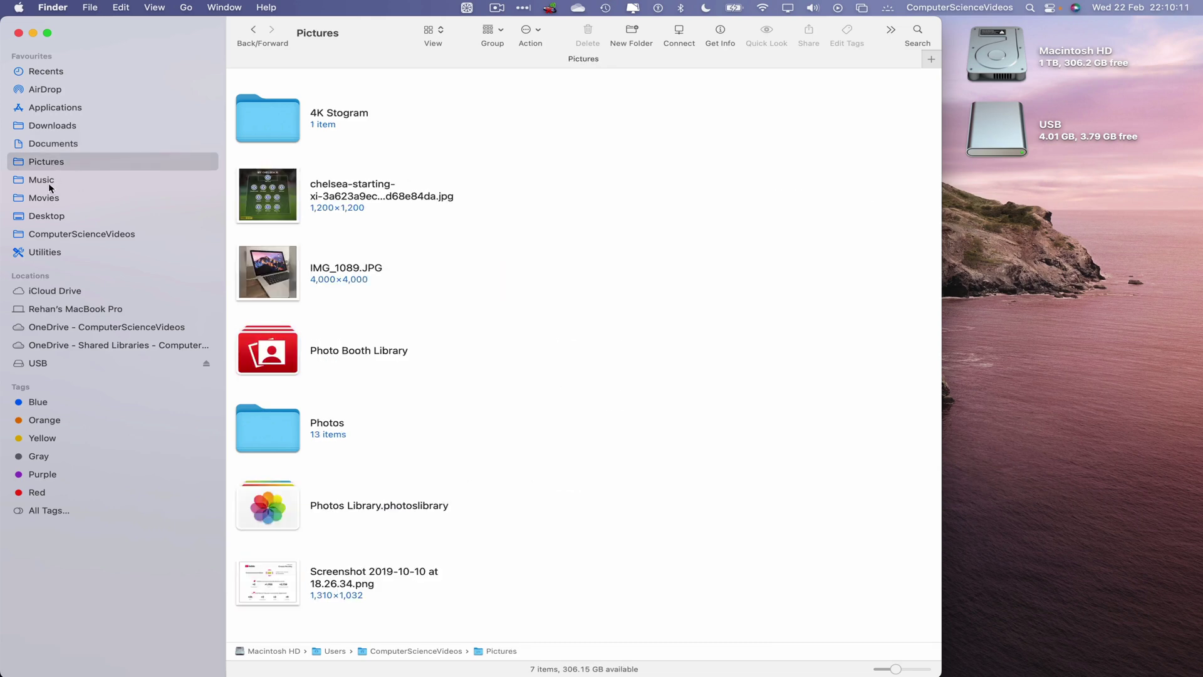
{"action": "left_click", "coordinate": [51, 181]}
{"action": "left_click", "coordinate": [52, 201]}
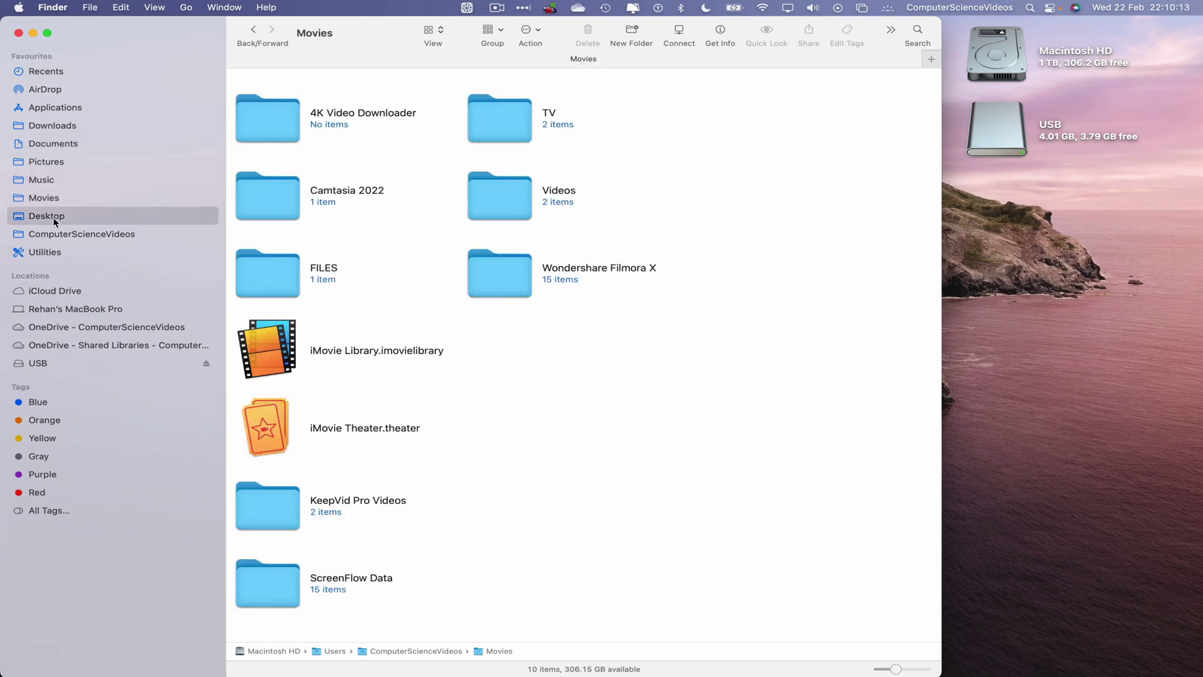
{"action": "left_click", "coordinate": [51, 219]}
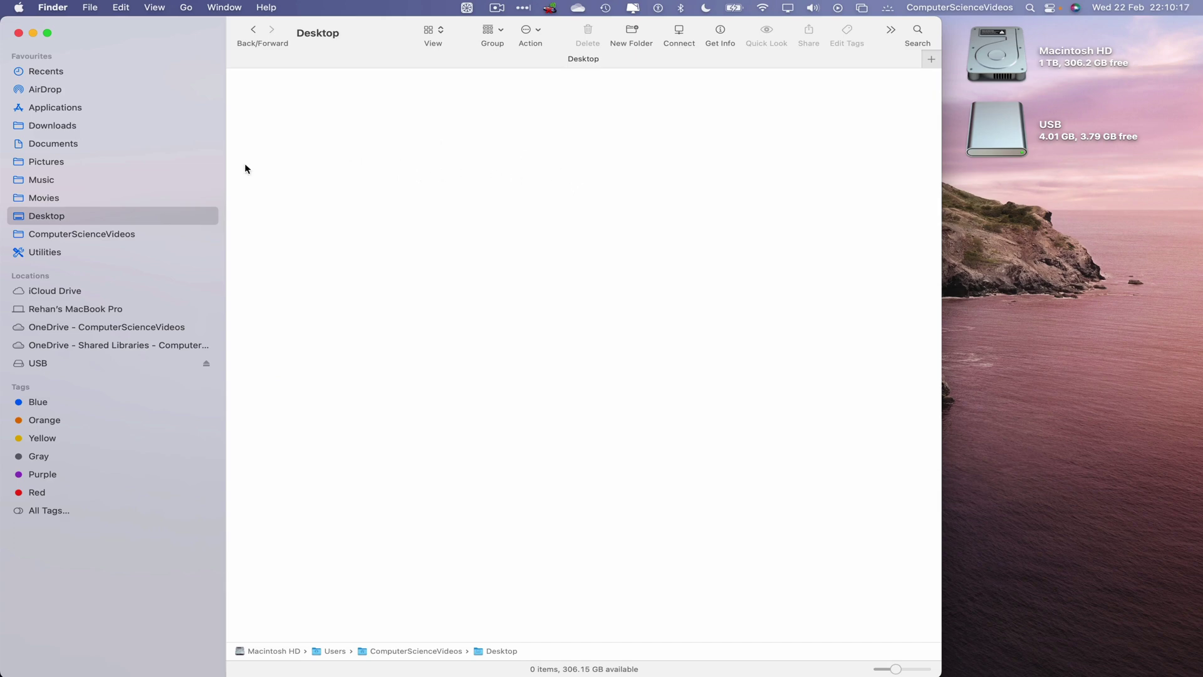
{"action": "left_click", "coordinate": [72, 234]}
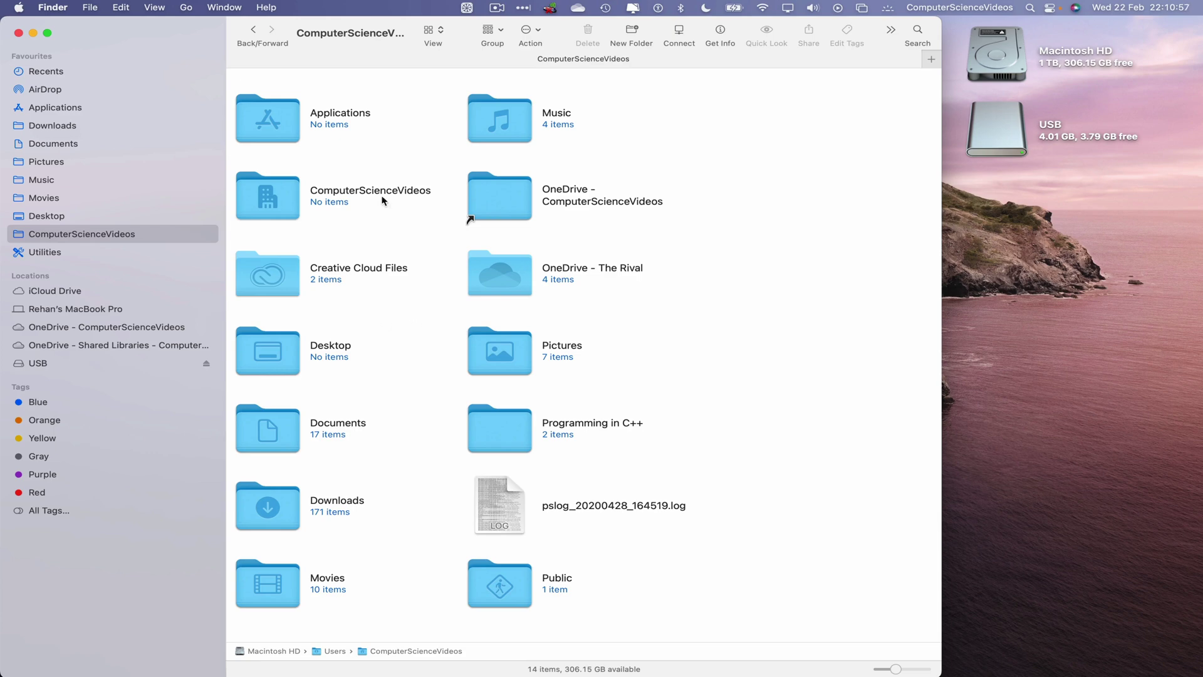
{"action": "left_click", "coordinate": [19, 35]}
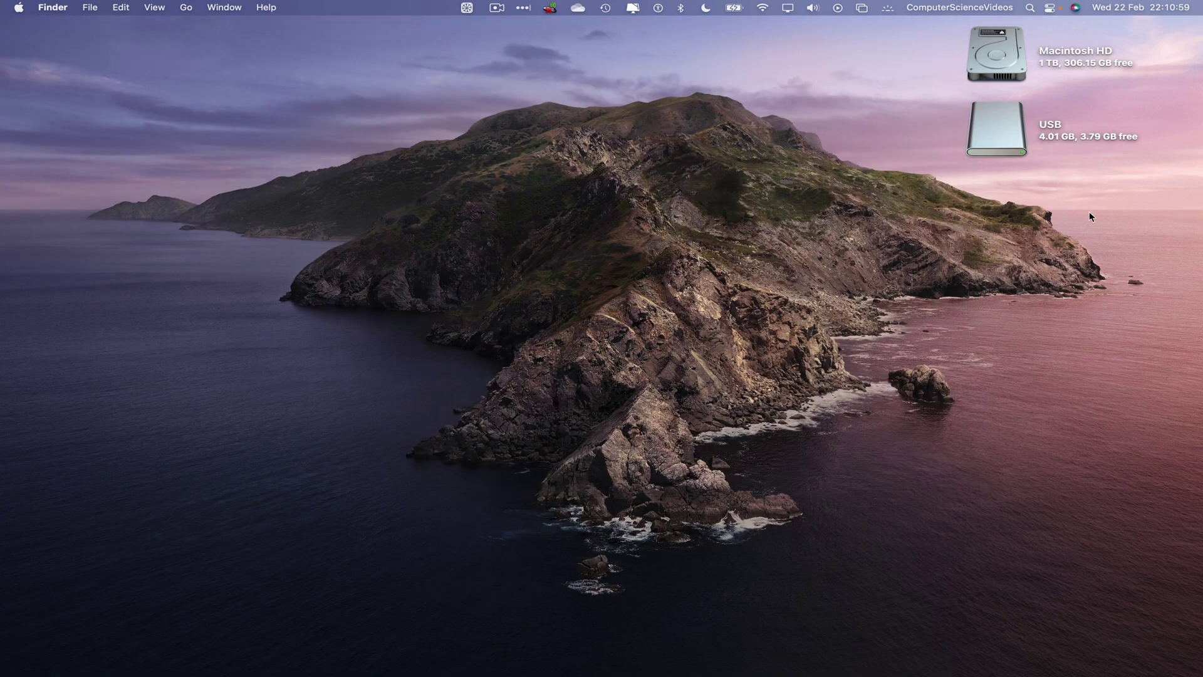
Step: Select the USB drive on the desktop and eject it
{"action": "left_click", "coordinate": [961, 128]}
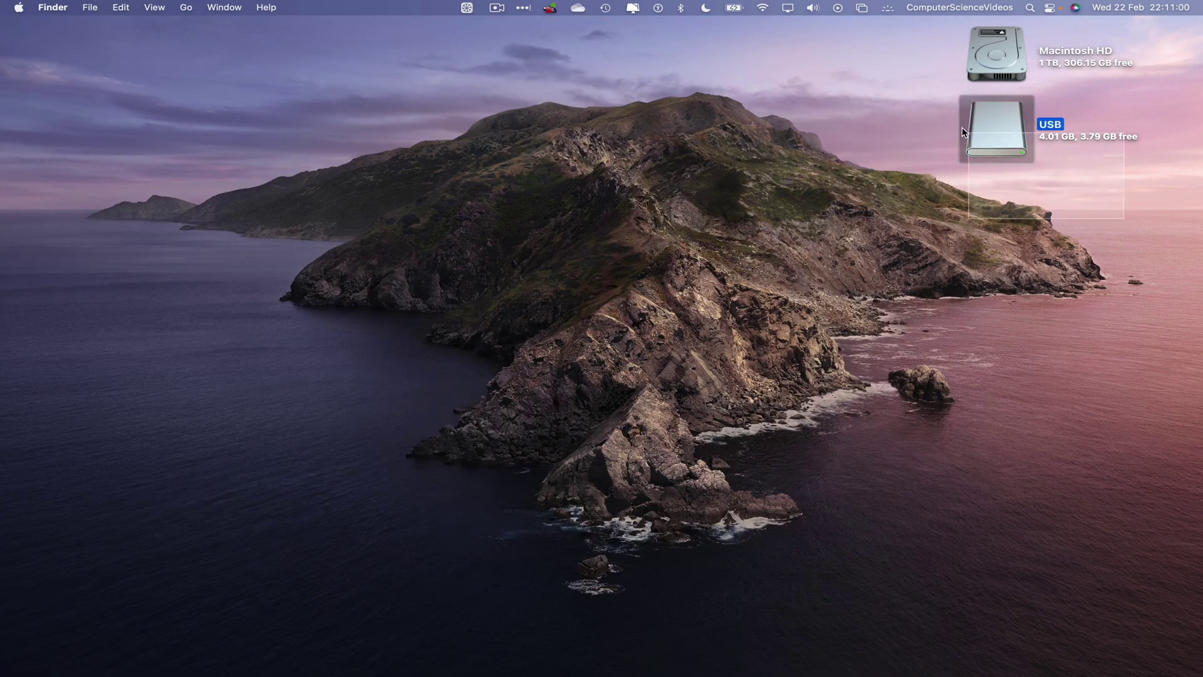
{"action": "right_click", "coordinate": [995, 124]}
{"action": "left_click", "coordinate": [1066, 166]}
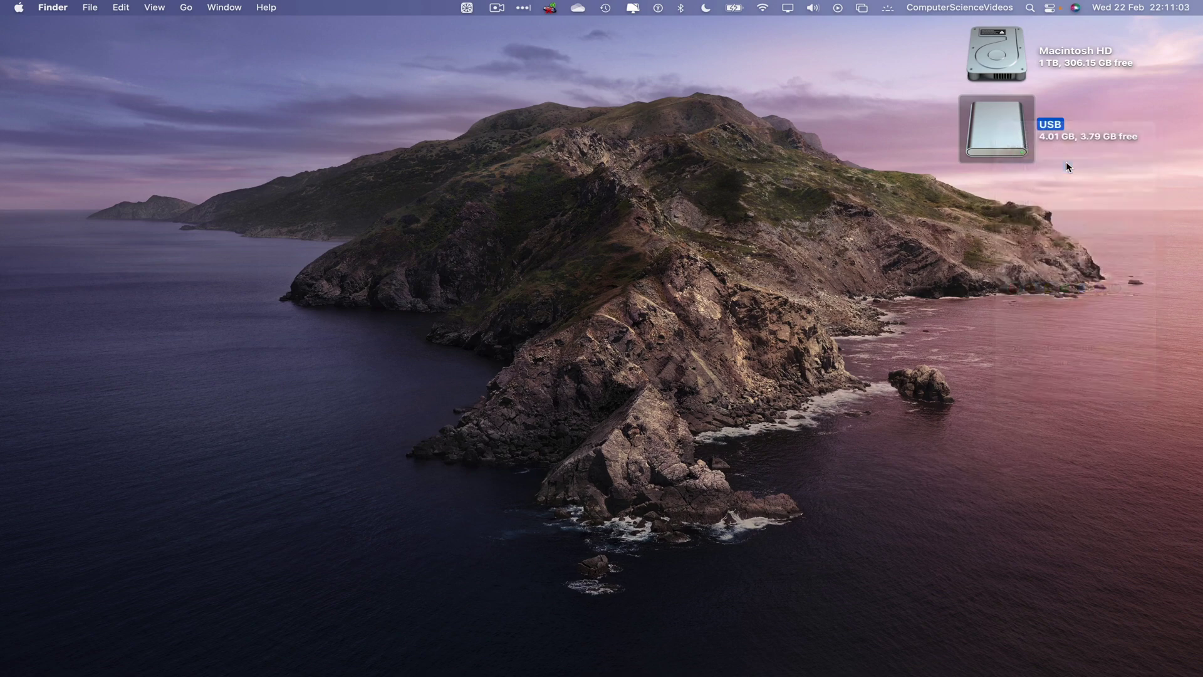